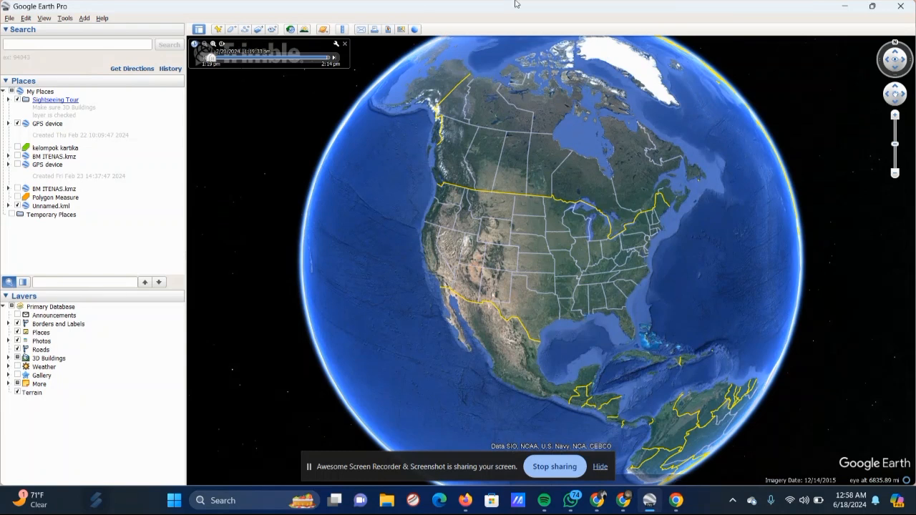
Search the map for Kabupaten Ketapang, West Kalimantan, Indonesia, using the matching suggestion.
click(127, 46)
text(K)
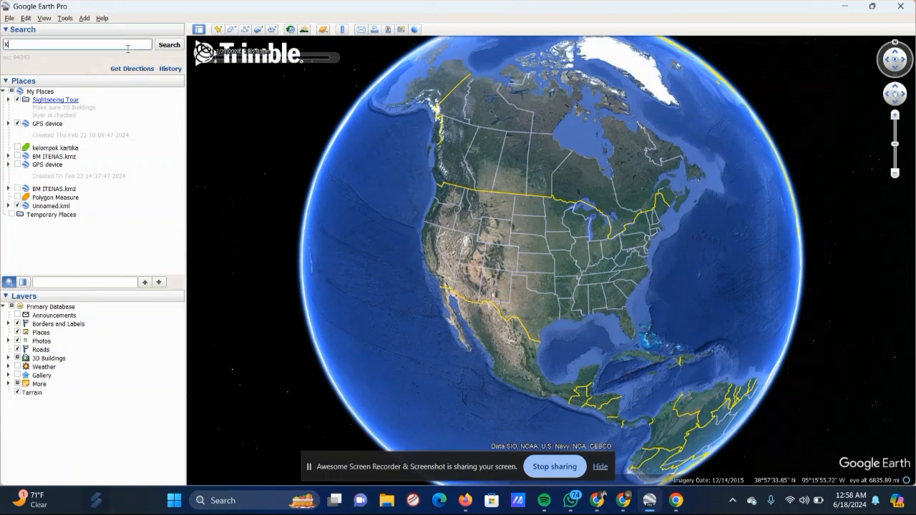
text(abupa)
key(BackSpace)
text(paten Ketapang)
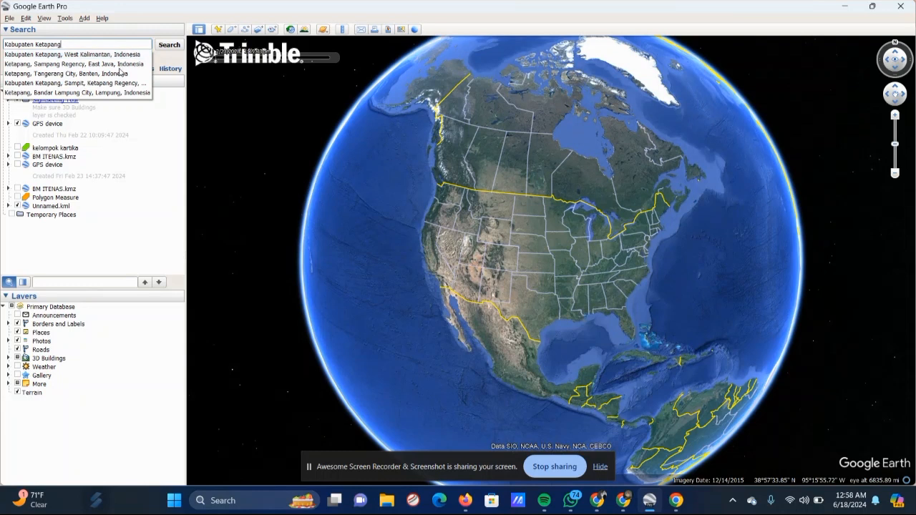
click(118, 56)
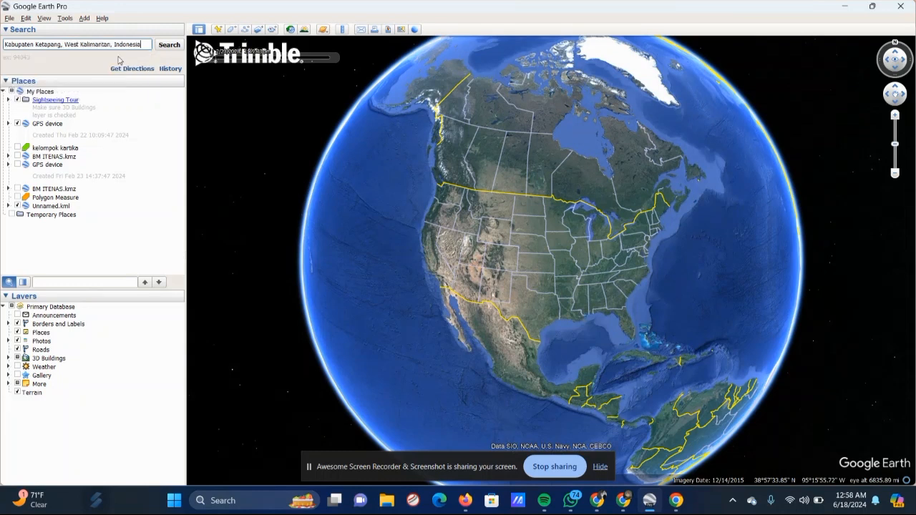
click(171, 46)
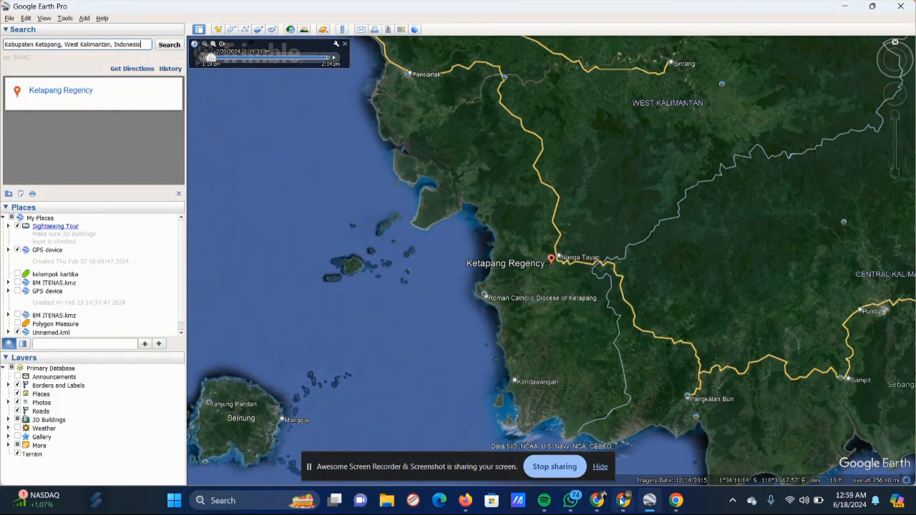
Add "Tugu Ale Ale" before the regency name in the search, run it, and examine the area around the monument.
mouse_move(625, 497)
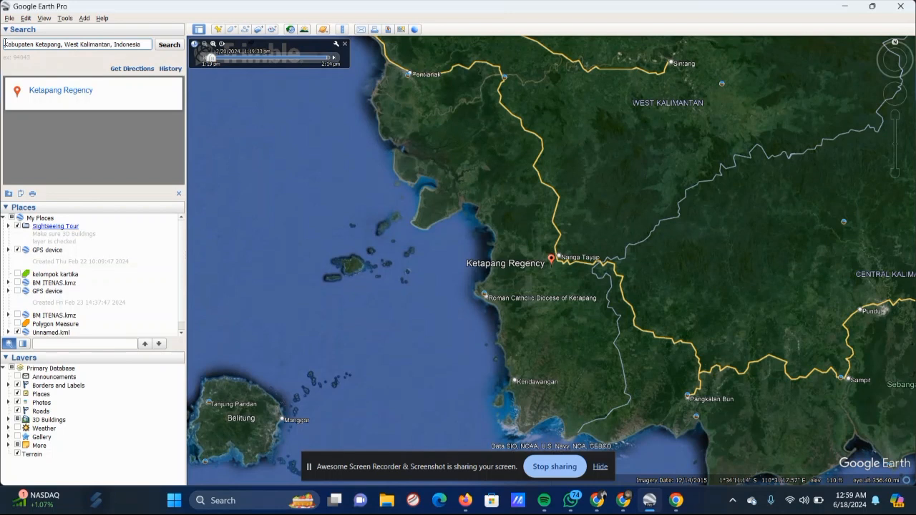
click(5, 44)
text(Tugu )
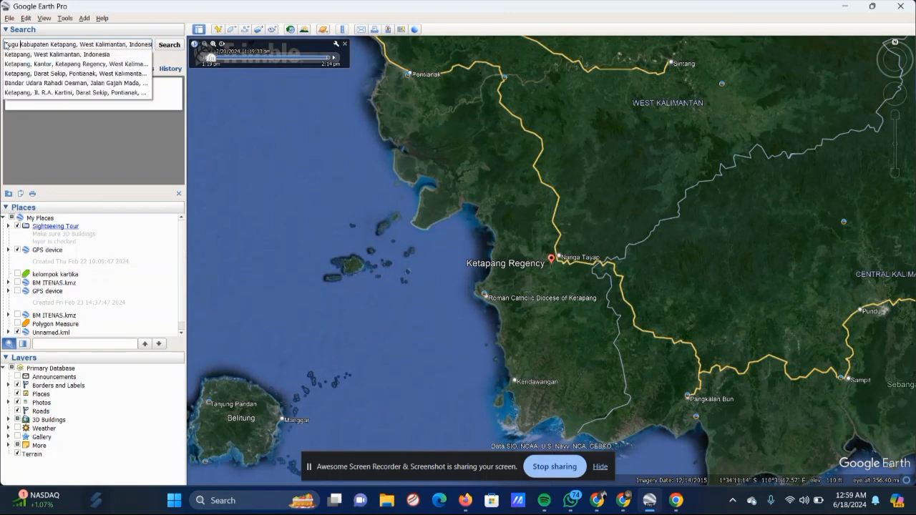
text(Ale )
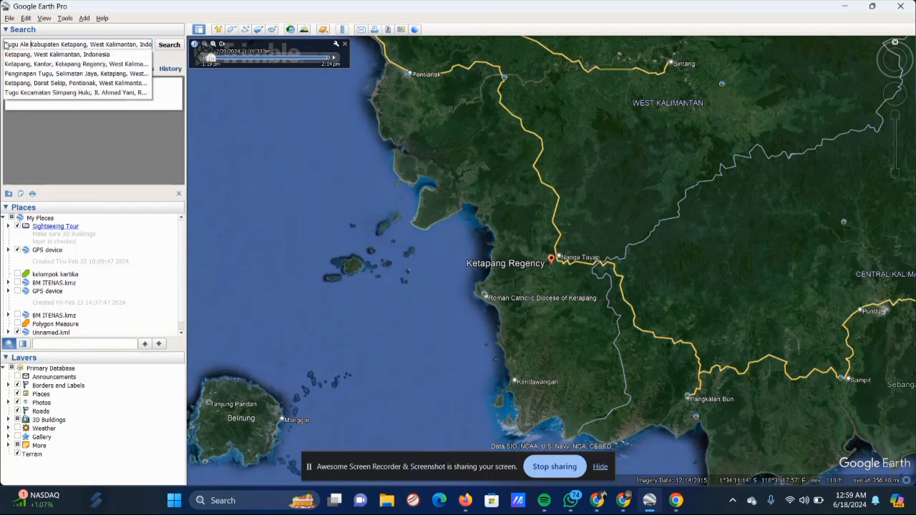
text(Ale)
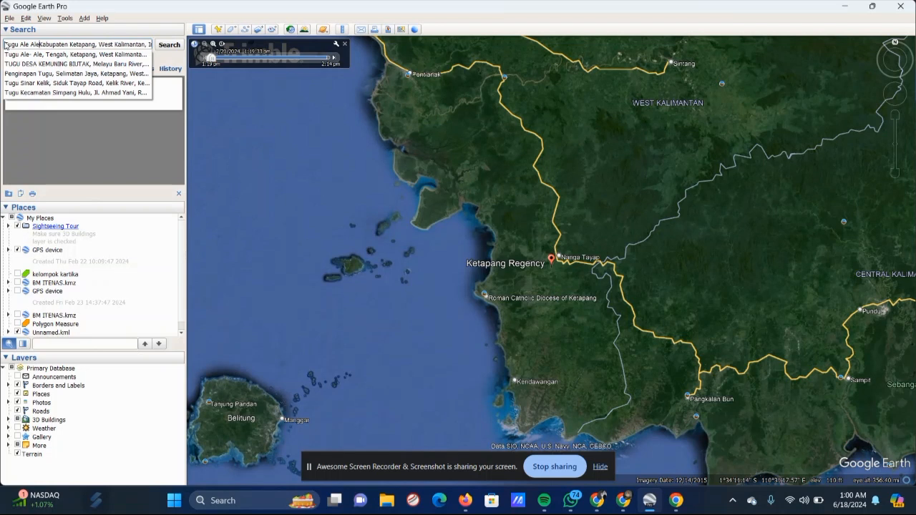
key(Return)
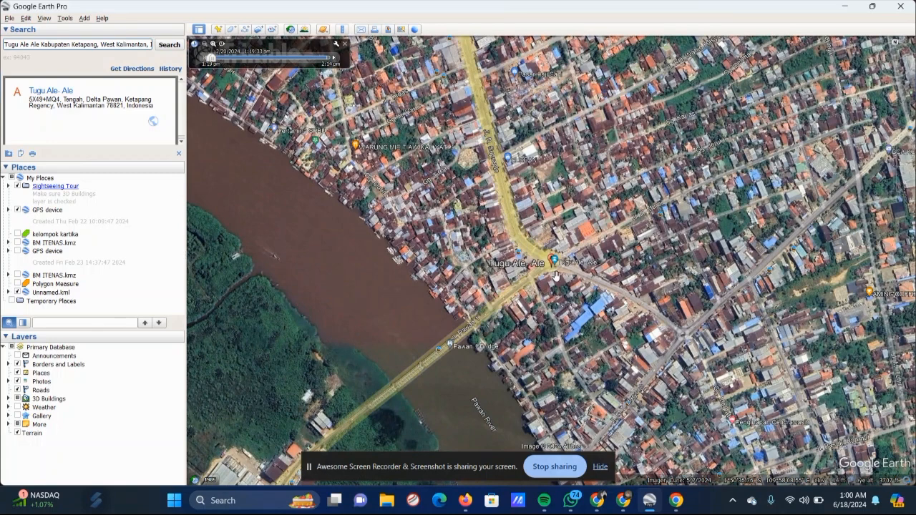
scroll(558, 243, down, 3)
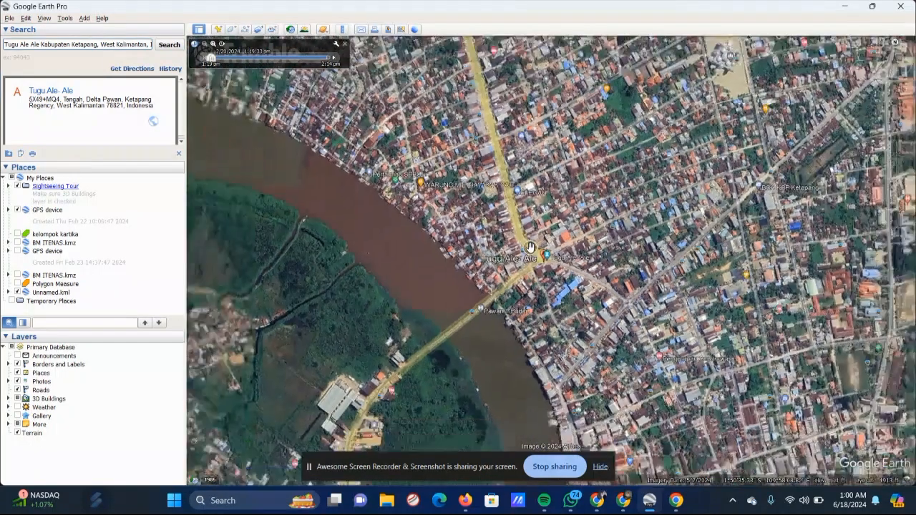
scroll(530, 246, up, 3)
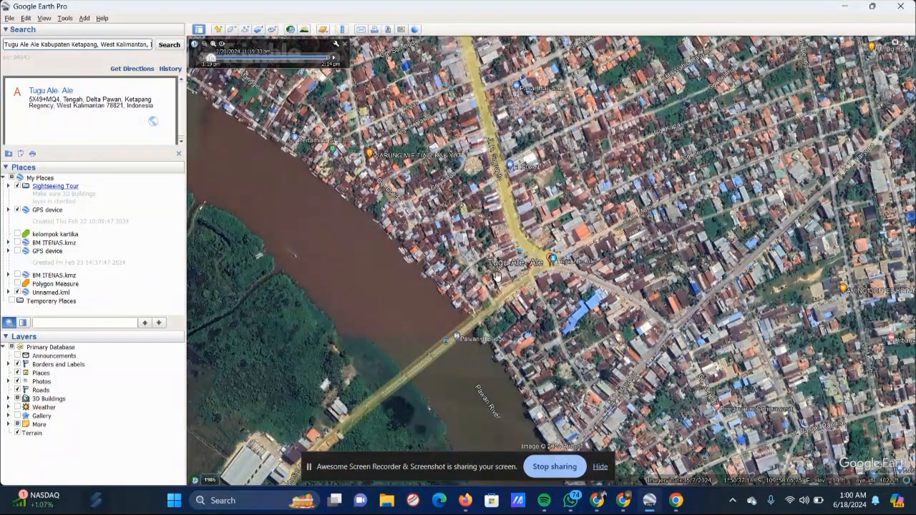
scroll(498, 277, down, 2)
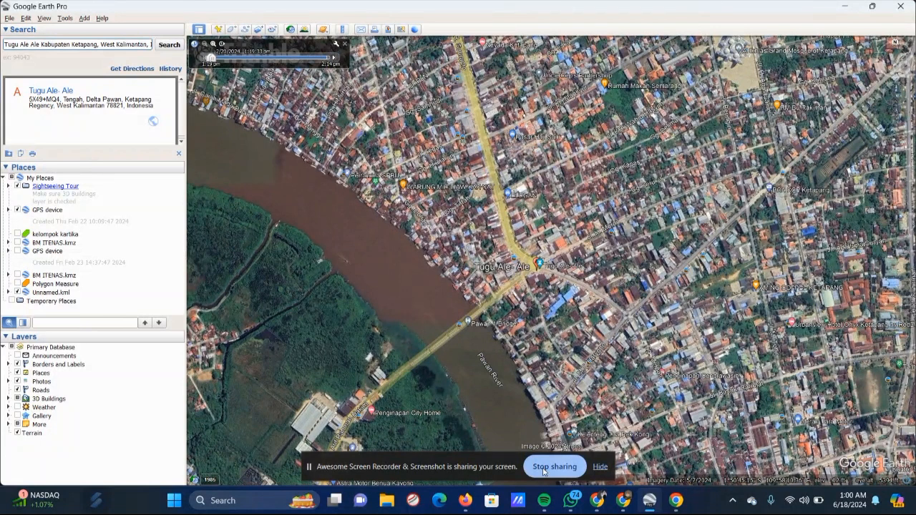
mouse_move(570, 500)
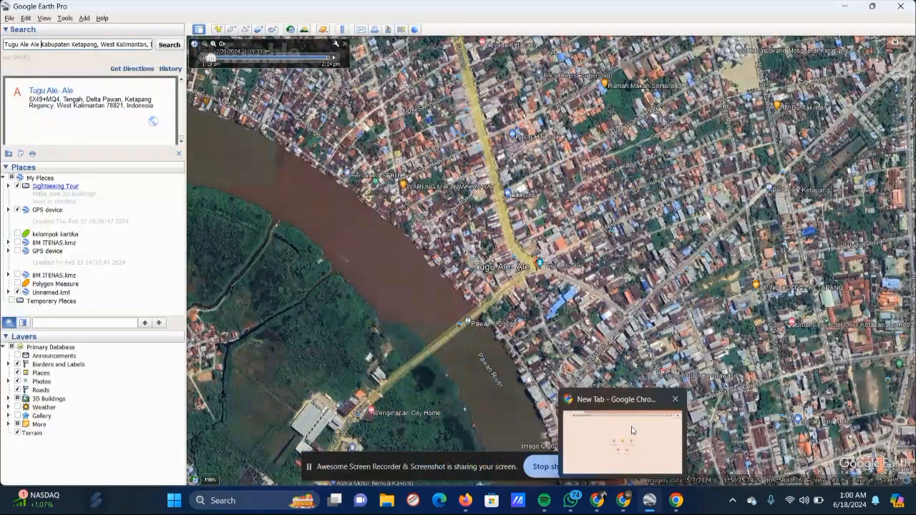
click(632, 431)
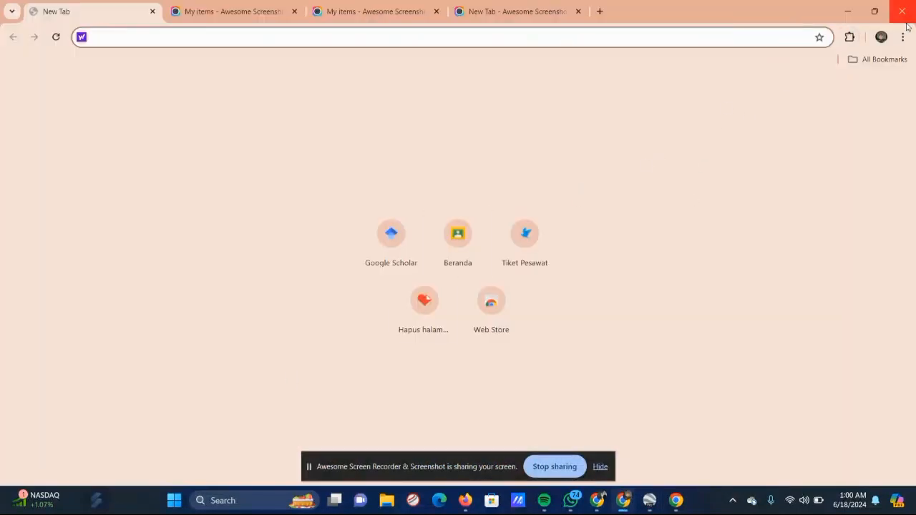
click(849, 37)
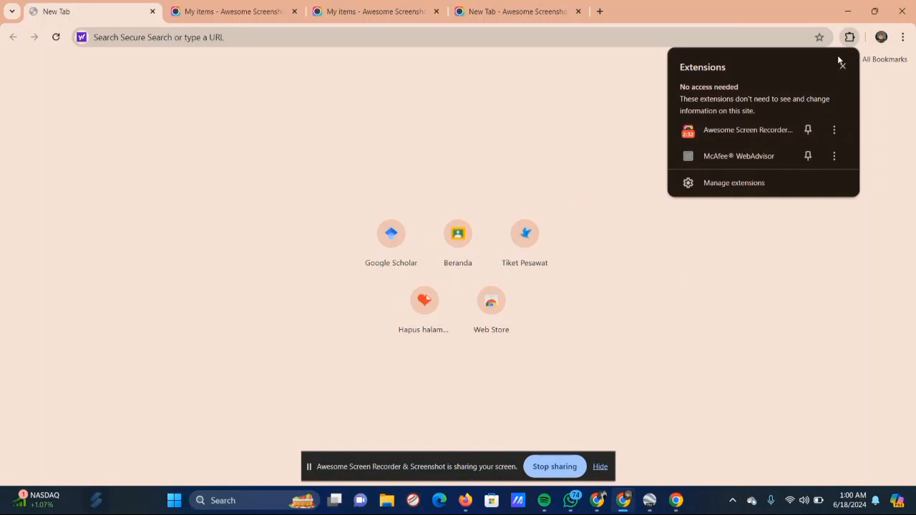
click(708, 129)
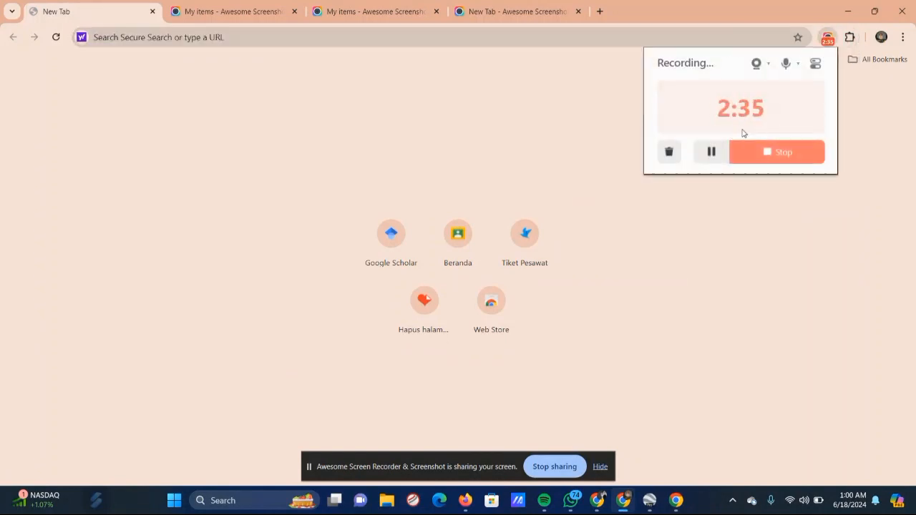
mouse_move(620, 509)
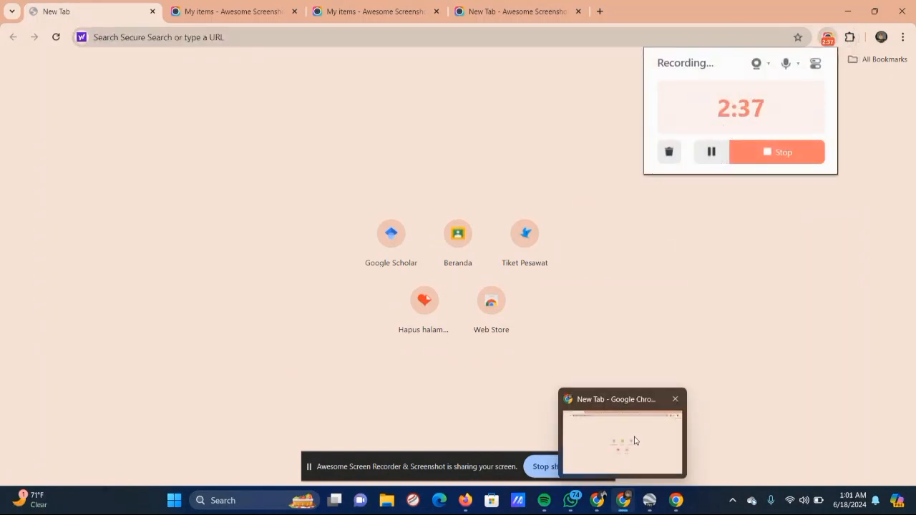
mouse_move(649, 500)
click(656, 443)
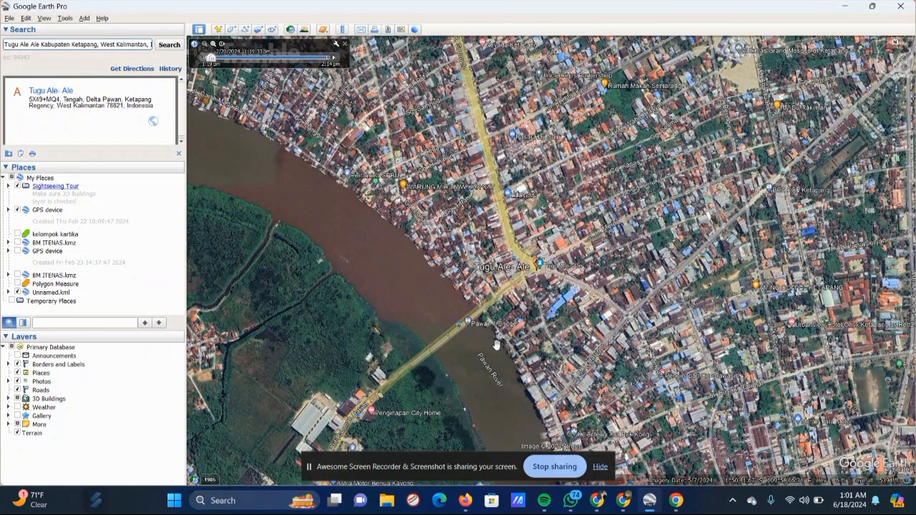
Examine the Tugu Ale-Ale junction, Pawan 1 Bridge and the surrounding bends of the Pawan River at close and wide range.
scroll(484, 360, up, 2)
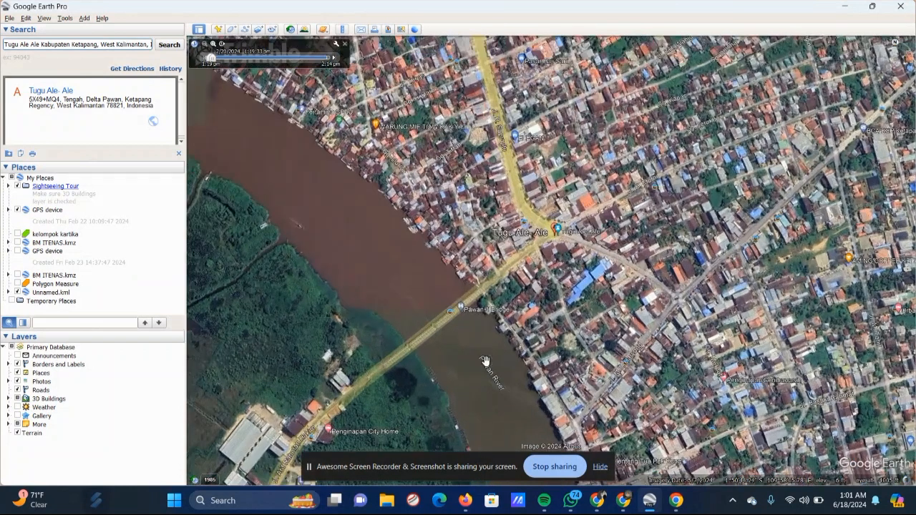
scroll(485, 361, up, 2)
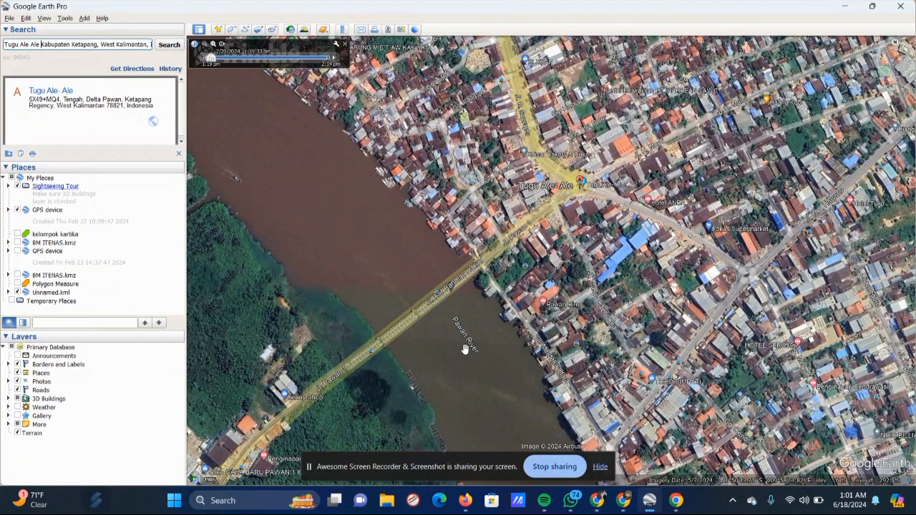
scroll(464, 348, down, 3)
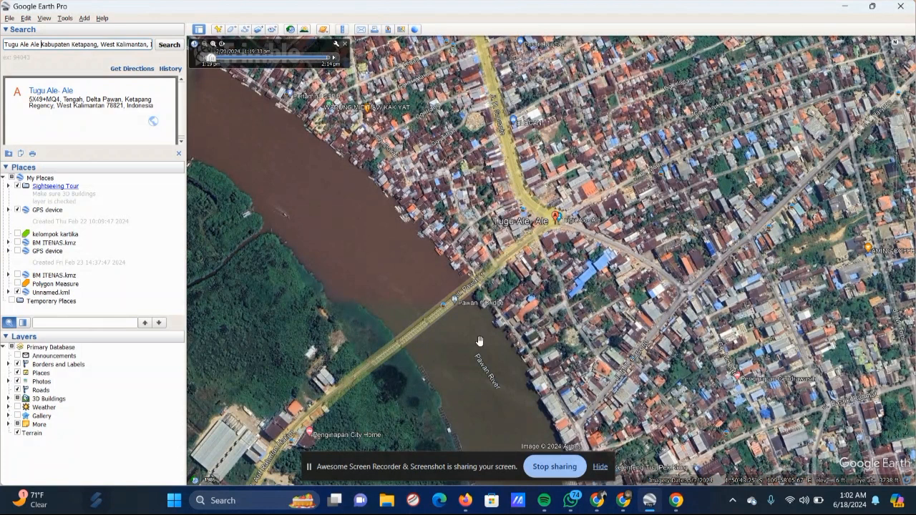
scroll(480, 341, up, 2)
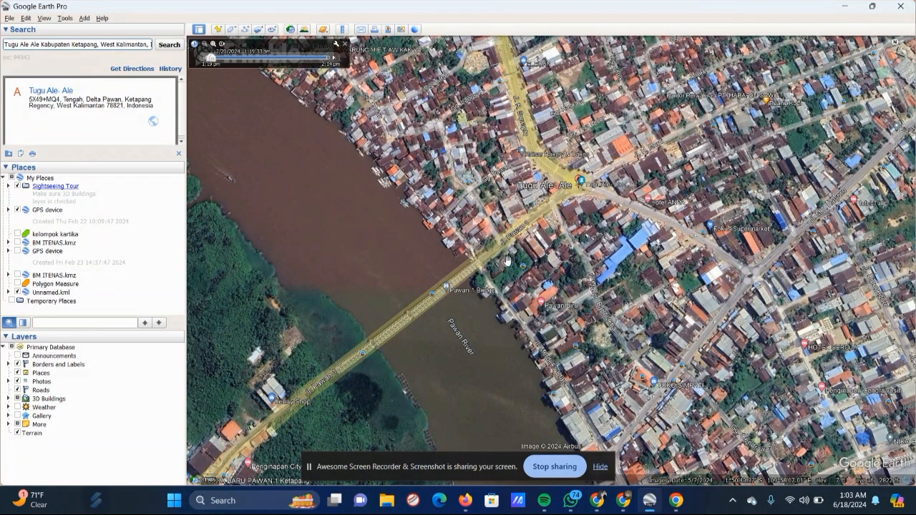
scroll(507, 260, down, 2)
scroll(507, 260, down, 2)
scroll(507, 261, down, 3)
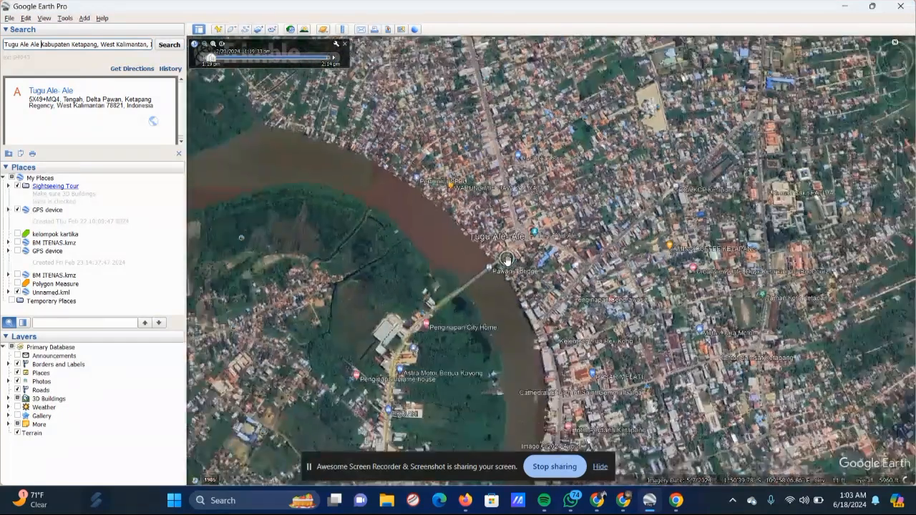
scroll(507, 261, down, 2)
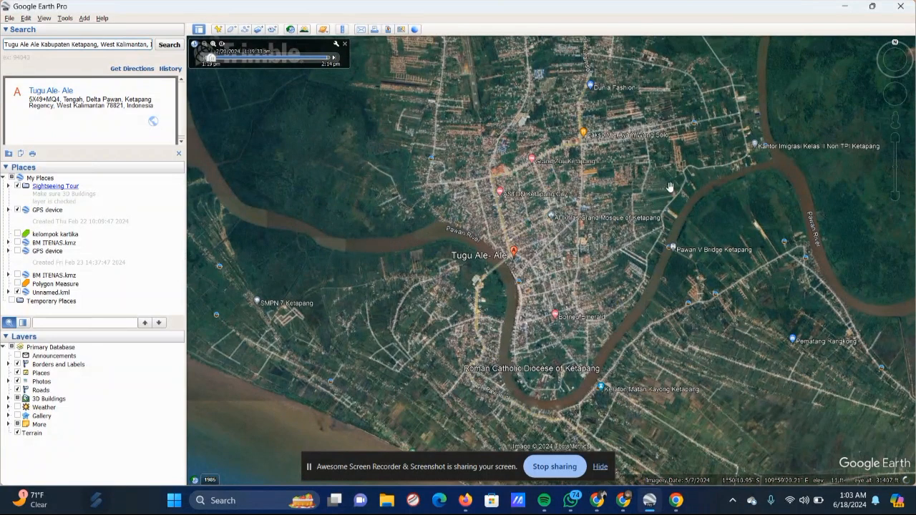
scroll(491, 287, up, 3)
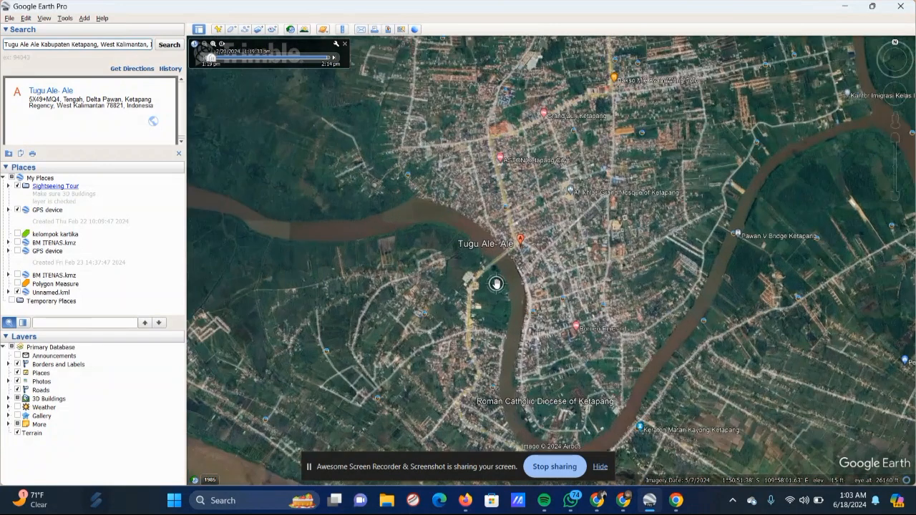
scroll(496, 284, up, 3)
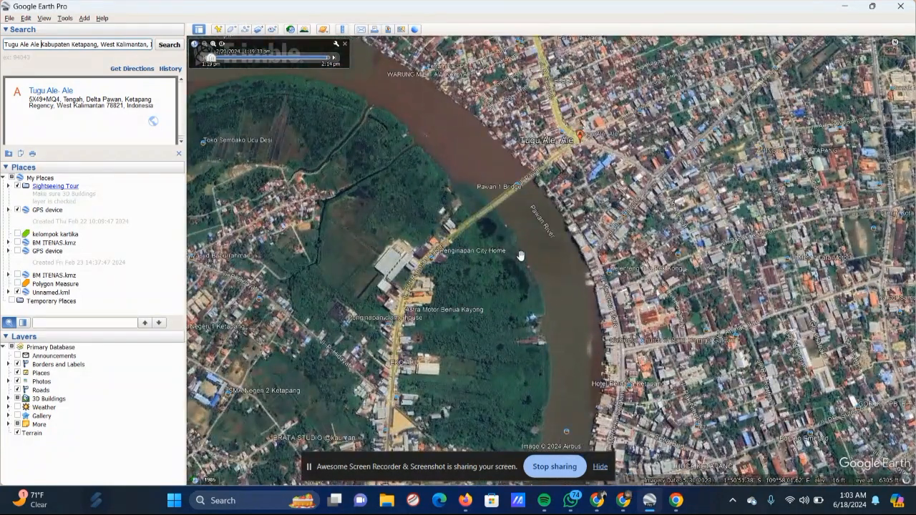
scroll(516, 258, up, 2)
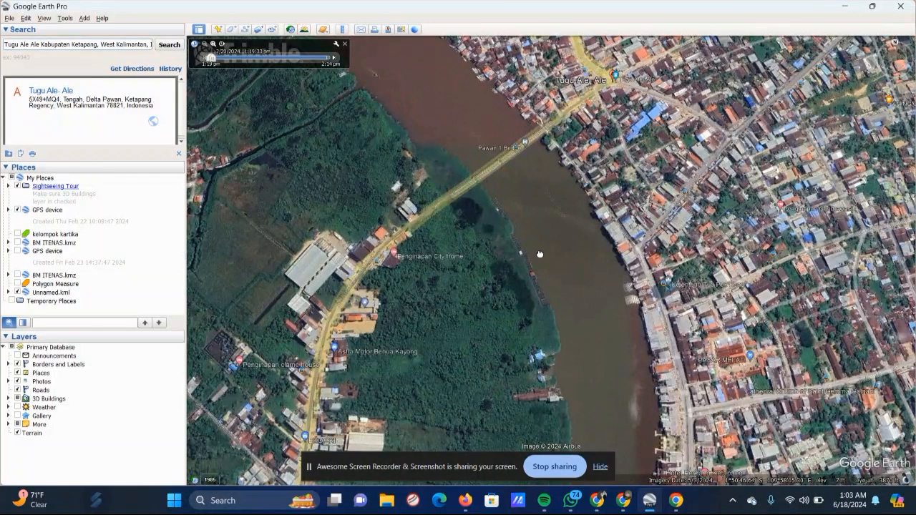
drag(540, 251, 528, 307)
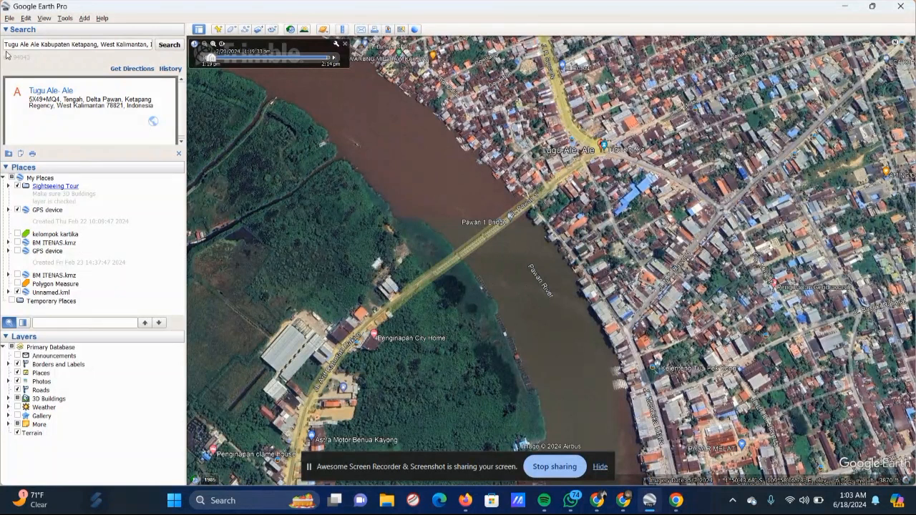
Move from Pawan 1 Bridge across the city to the Pawan V Bridge and view it closely.
drag(473, 123, 291, 358)
drag(694, 229, 281, 199)
drag(736, 199, 222, 222)
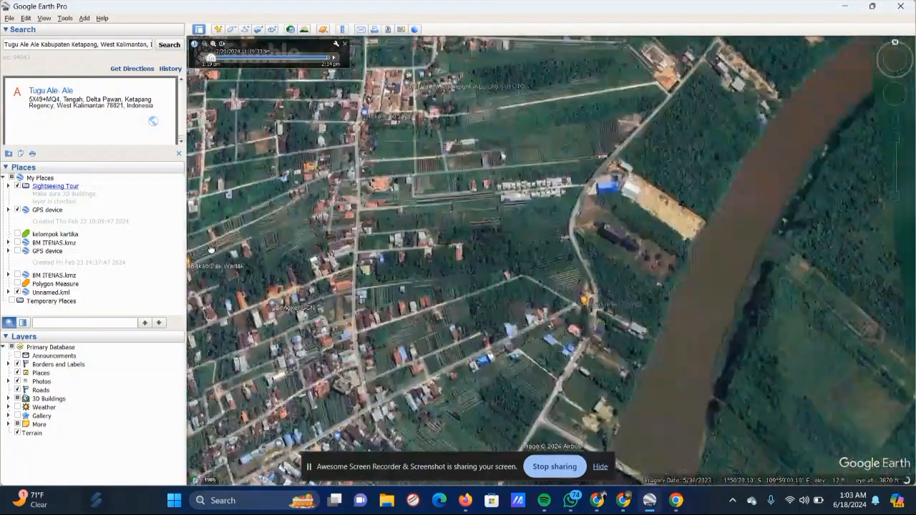
drag(600, 234, 604, 113)
scroll(714, 302, up, 3)
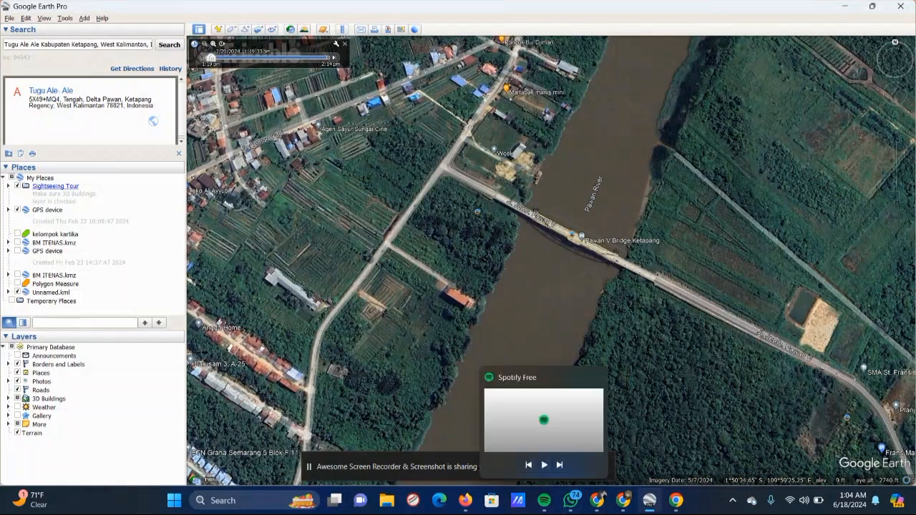
mouse_move(621, 503)
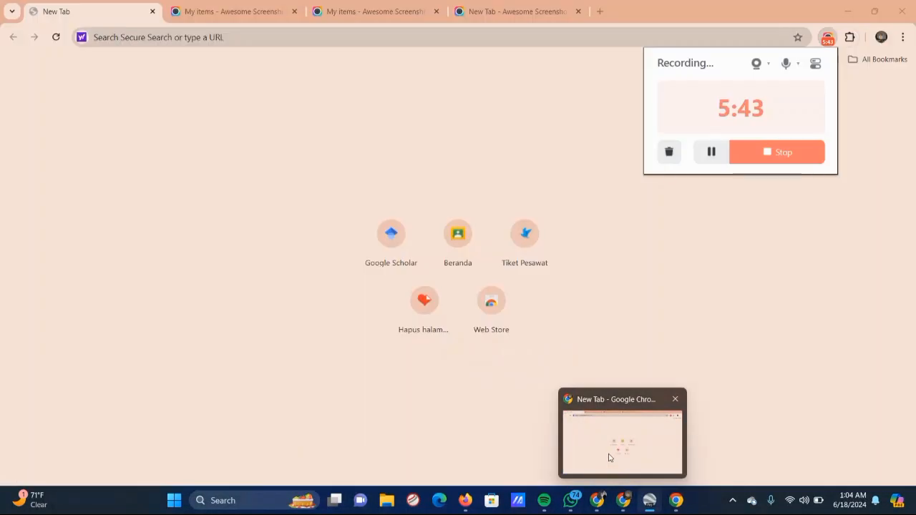
click(608, 456)
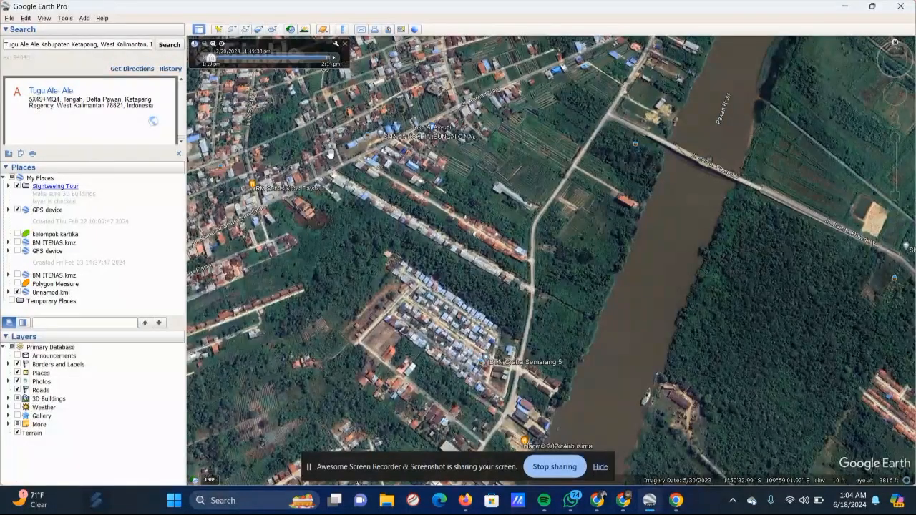
Examine the riverside area north of Pawan V Bridge, around Rumah Adat Dayak Kabupaten Ketapang.
scroll(335, 156, down, 2)
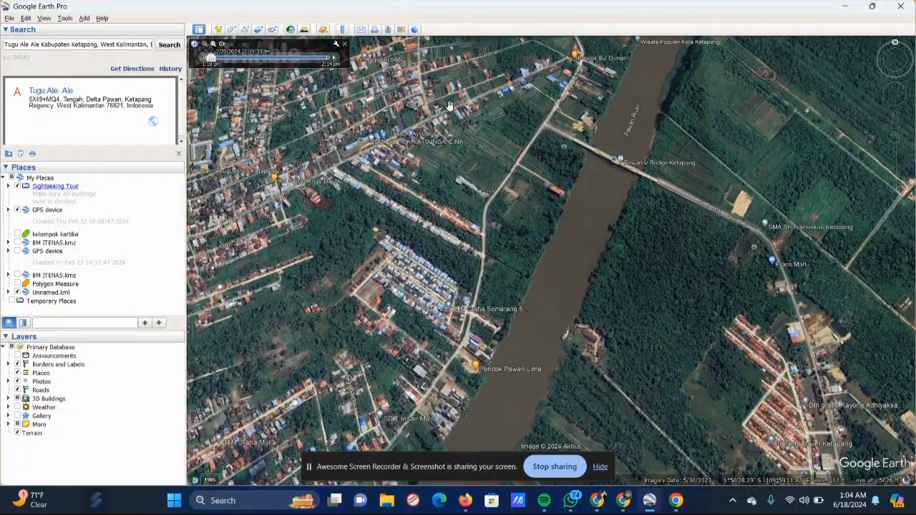
drag(450, 107, 401, 312)
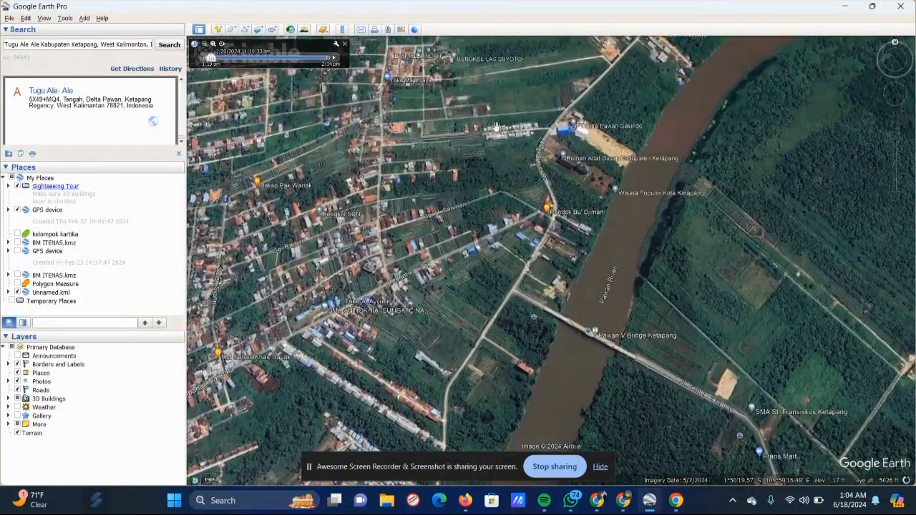
drag(500, 114, 468, 186)
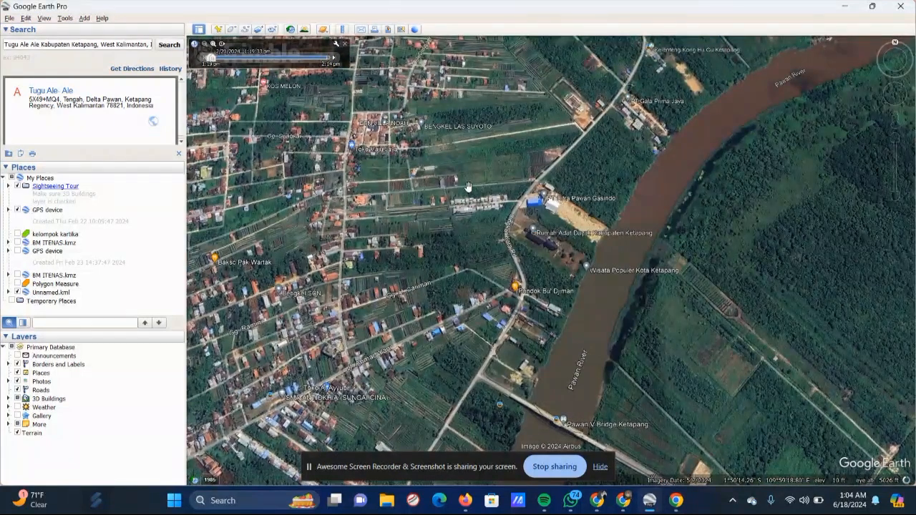
Replace "Tugu Ale Ale" with "Rumah Adat" before the regency name in the search and run it.
click(32, 44)
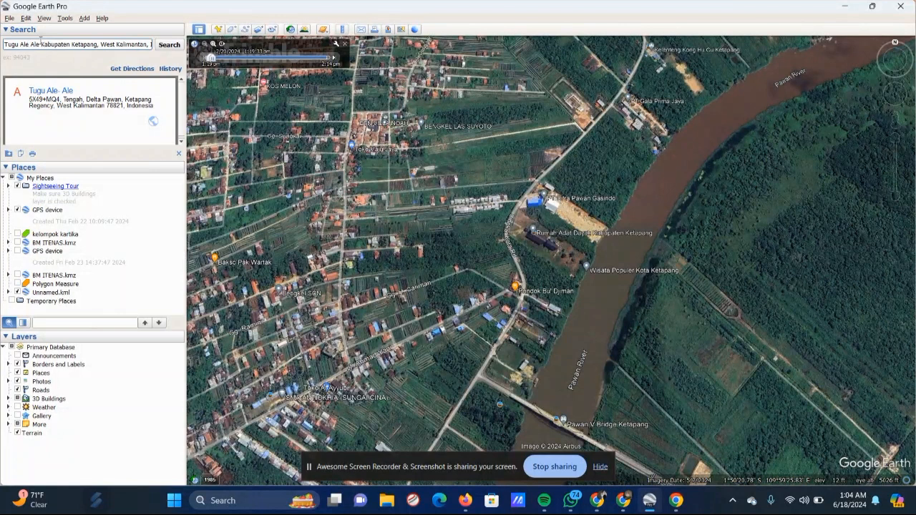
key(BackSpace)
key(BackSpace)
key(BackSpace)
key(BackSpace)
key(BackSpace)
key(BackSpace)
key(BackSpace)
key(BackSpace)
key(BackSpace)
key(BackSpace)
key(BackSpace)
key(BackSpace)
key(BackSpace)
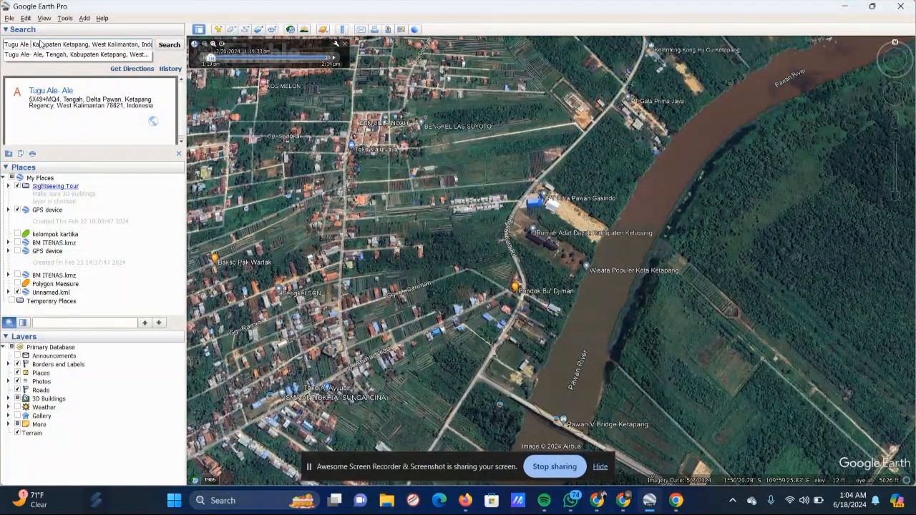
text(Rumah )
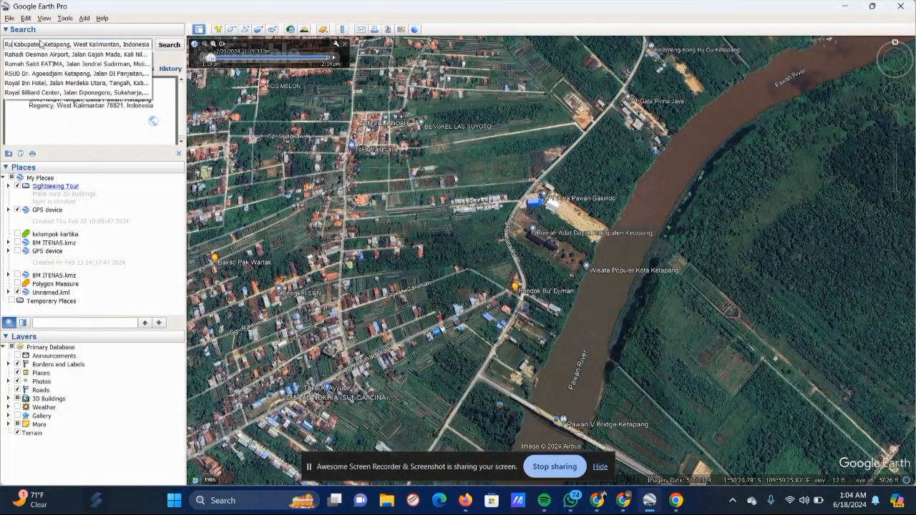
text(Adat )
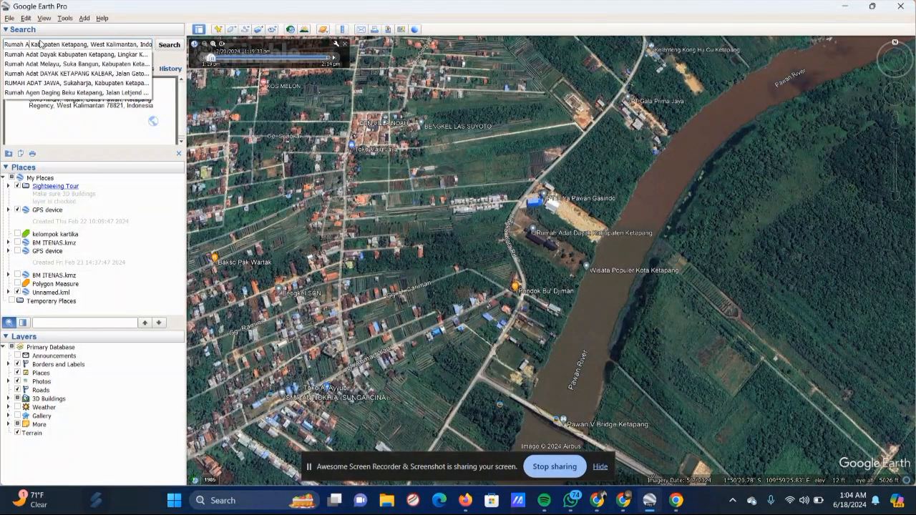
text(Day)
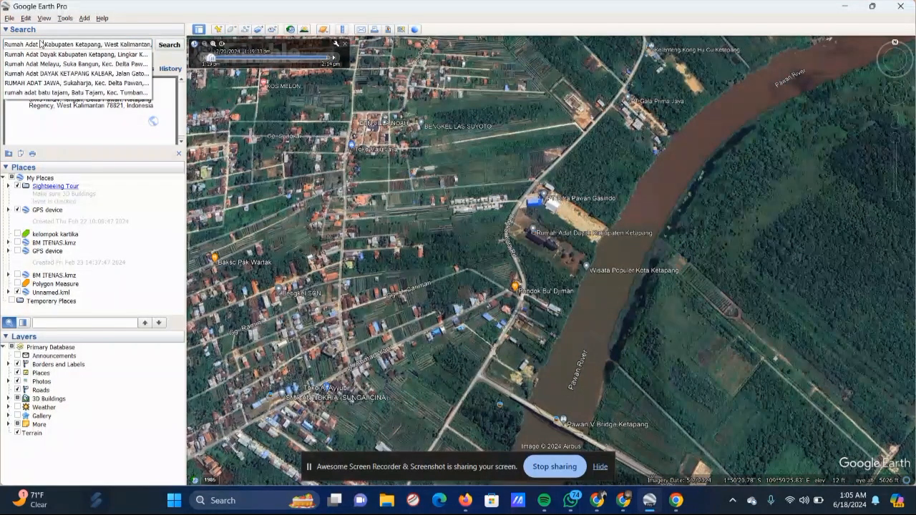
text(upaten)
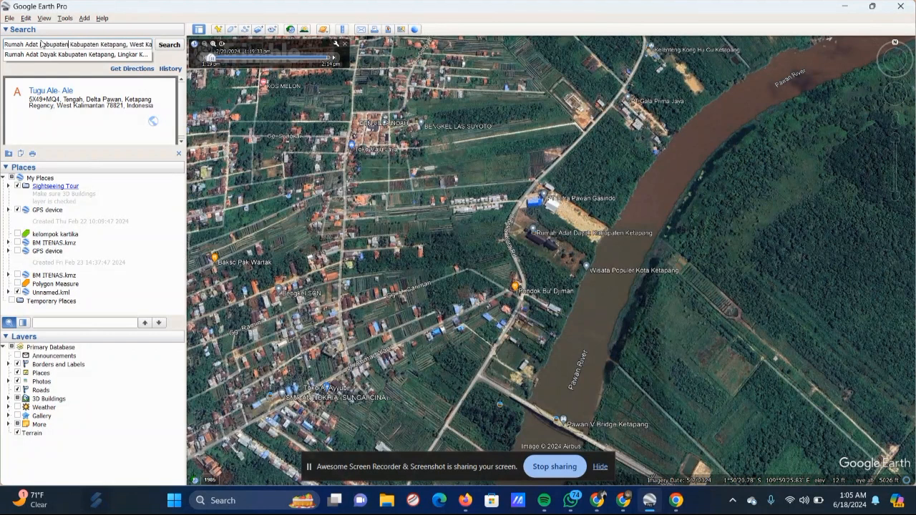
key(BackSpace)
key(BackSpace)
key(BackSpace)
key(BackSpace)
key(BackSpace)
key(BackSpace)
key(BackSpace)
key(BackSpace)
key(BackSpace)
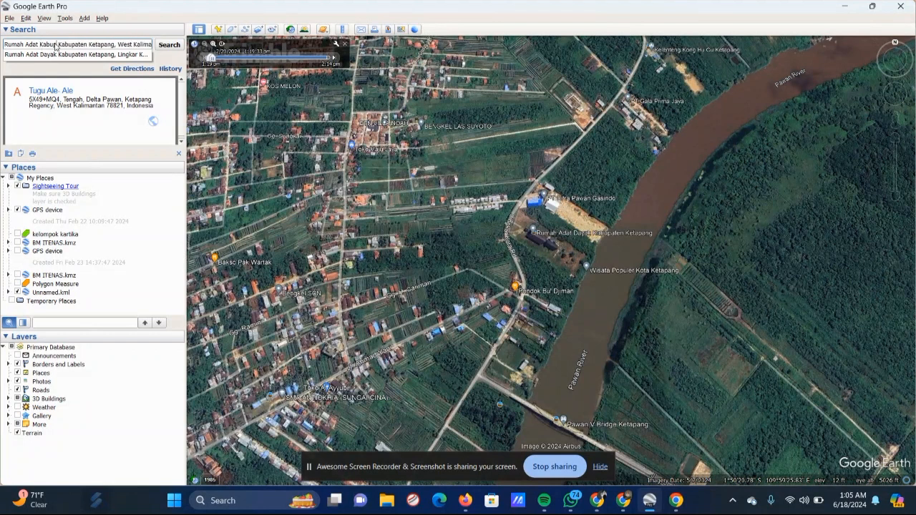
key(Return)
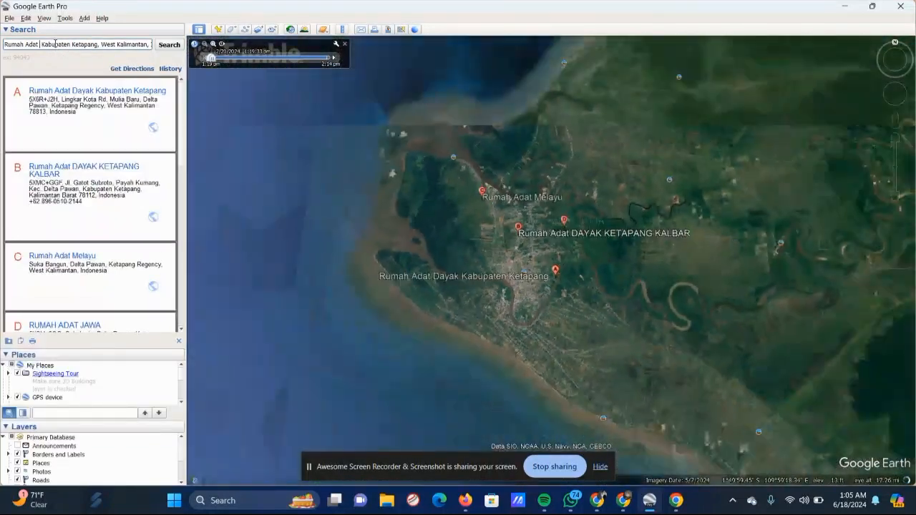
Examine how the Rumah Adat search results are spread over the Ketapang coast and city.
scroll(570, 248, down, 8)
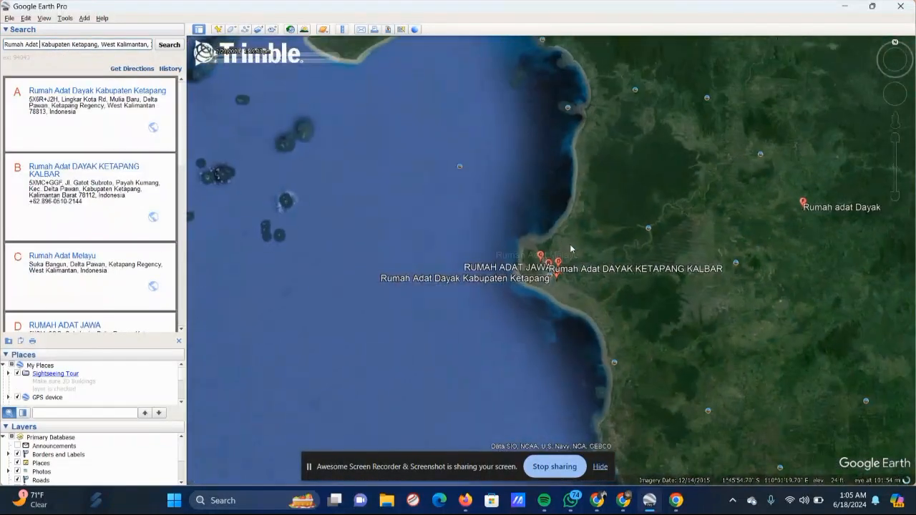
scroll(560, 280, up, 5)
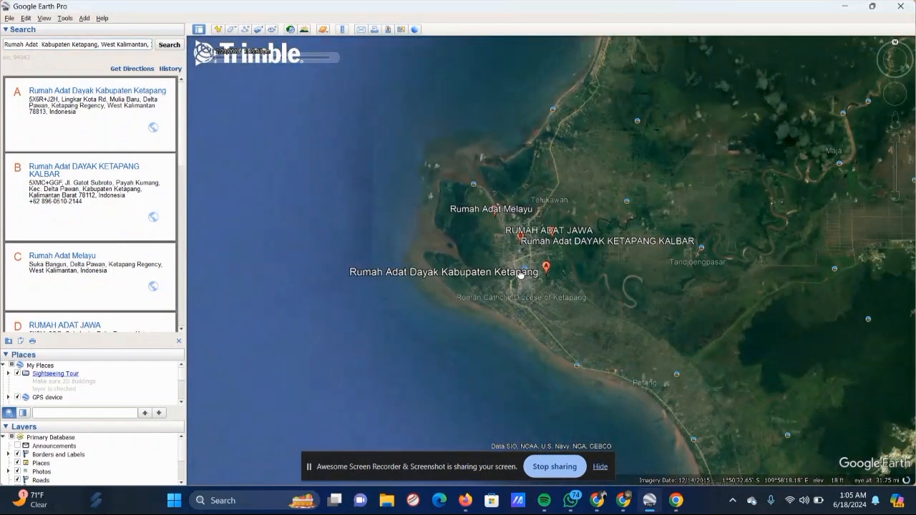
scroll(521, 272, up, 1)
scroll(522, 273, up, 4)
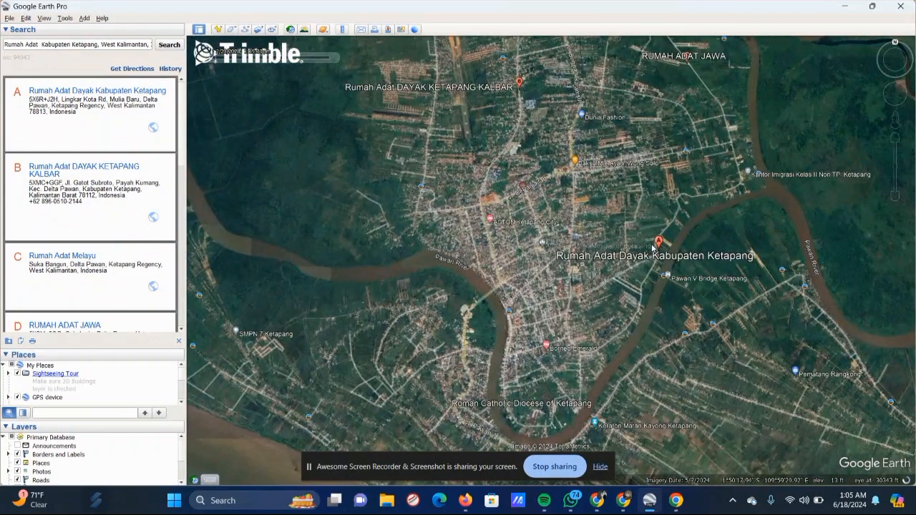
View Rumah Adat Dayak Kabupaten Ketapang closely, with its surroundings between the ring road and the Pawan River.
scroll(644, 243, up, 3)
scroll(644, 243, up, 2)
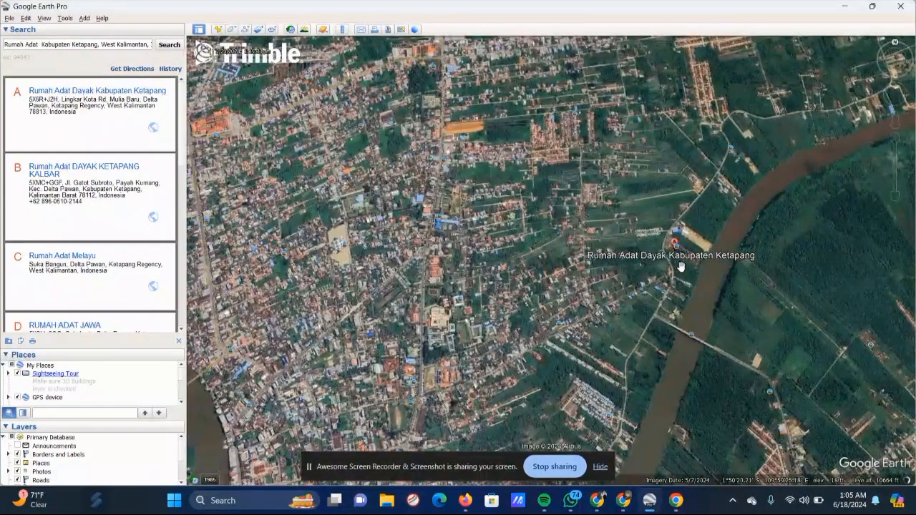
scroll(682, 267, up, 2)
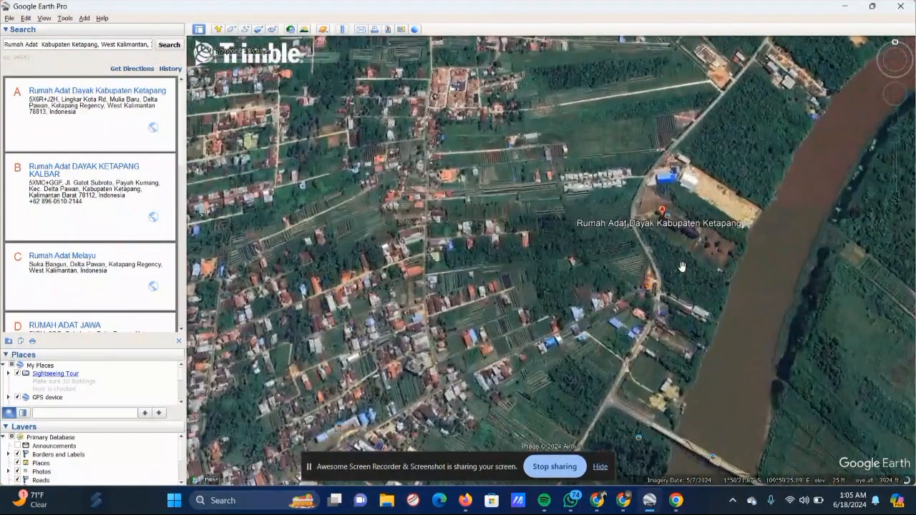
scroll(688, 248, up, 2)
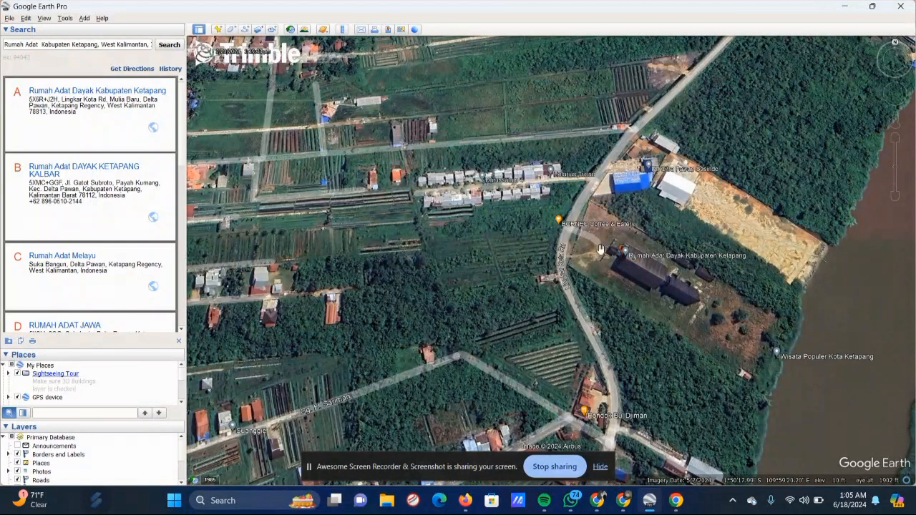
drag(665, 293, 626, 310)
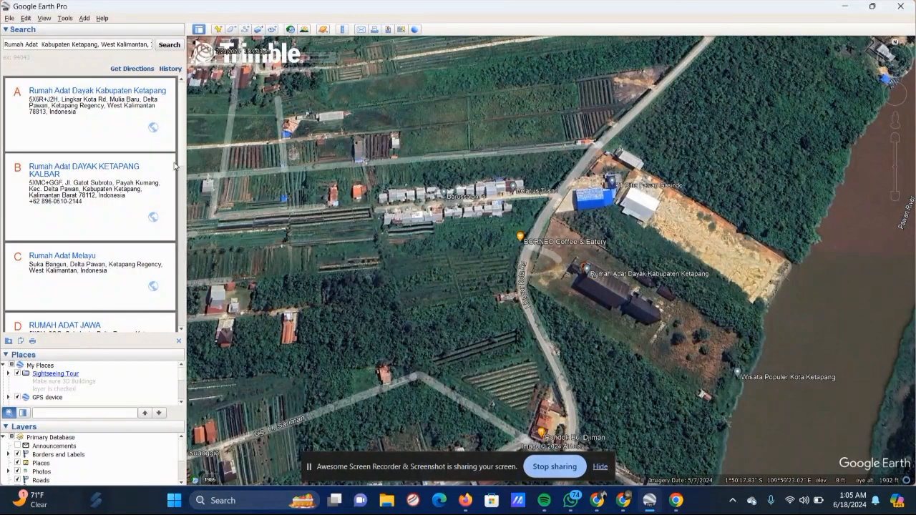
drag(609, 198, 614, 86)
drag(525, 171, 594, 260)
drag(645, 188, 549, 324)
drag(486, 241, 466, 98)
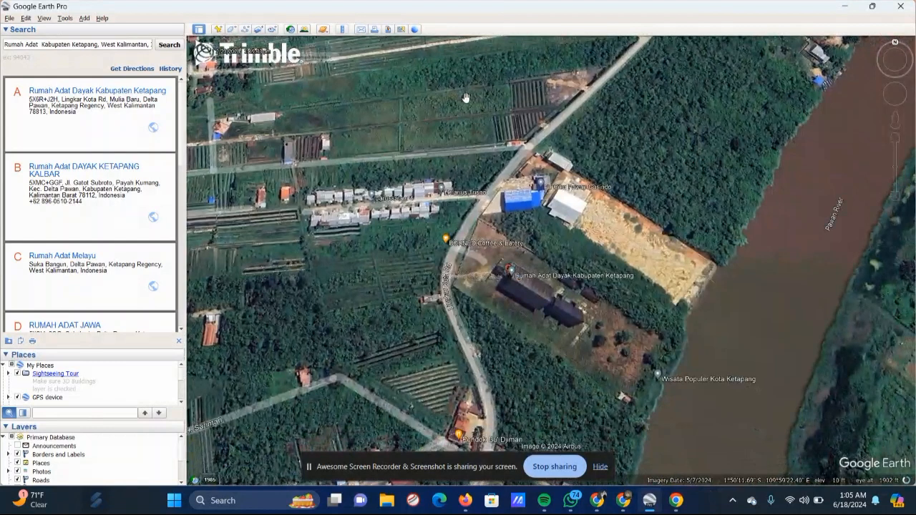
mouse_move(597, 500)
click(606, 435)
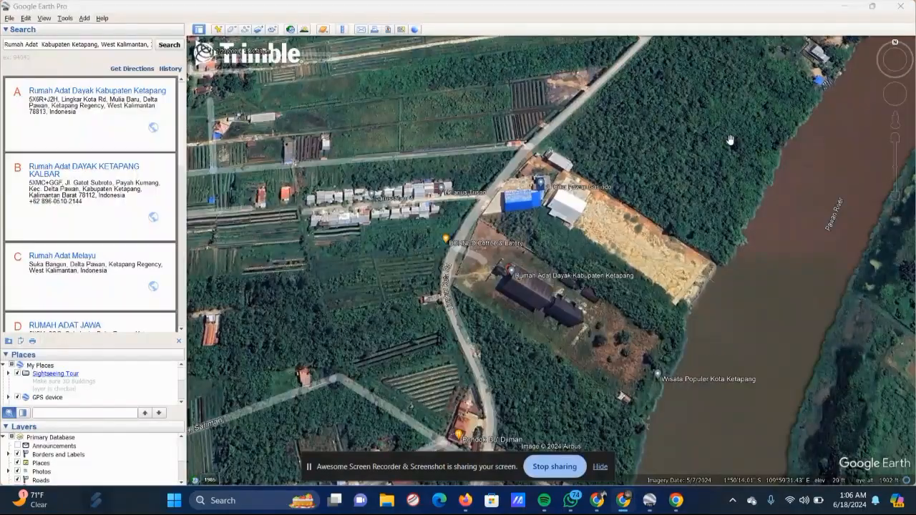
mouse_move(624, 500)
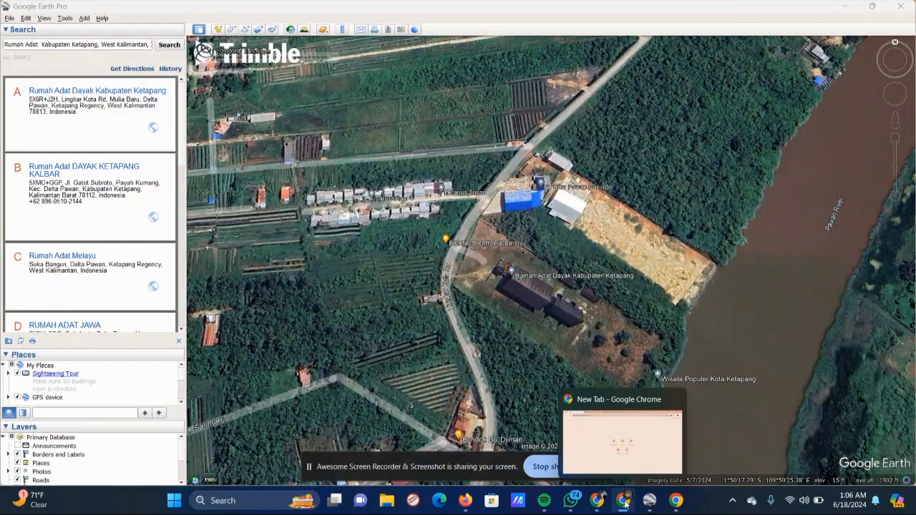
click(624, 435)
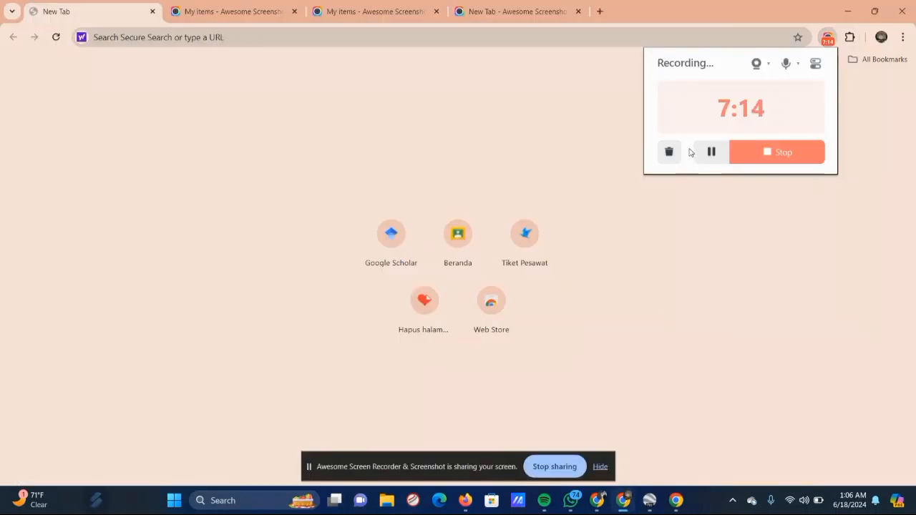
mouse_move(594, 509)
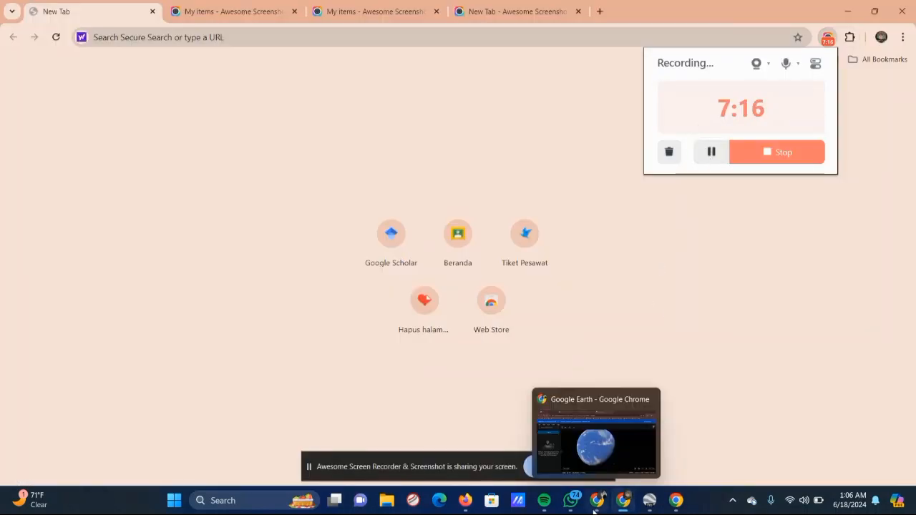
mouse_move(632, 510)
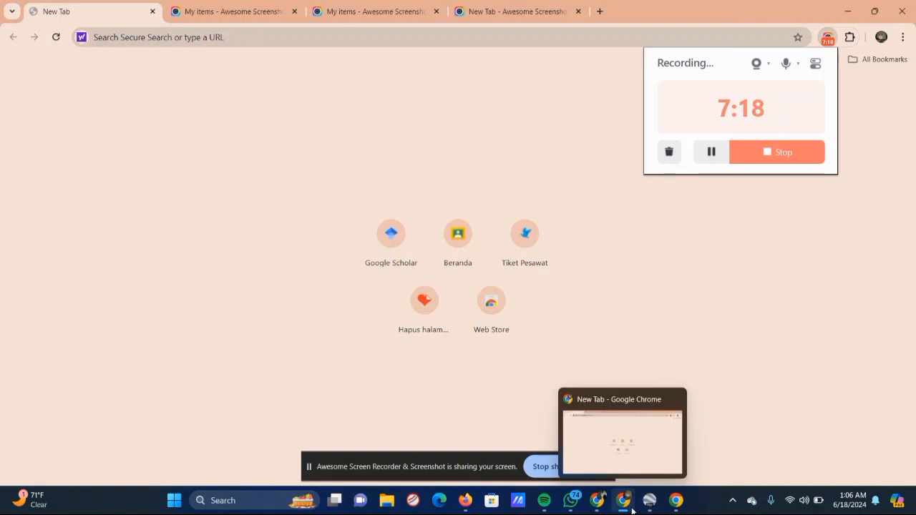
click(655, 446)
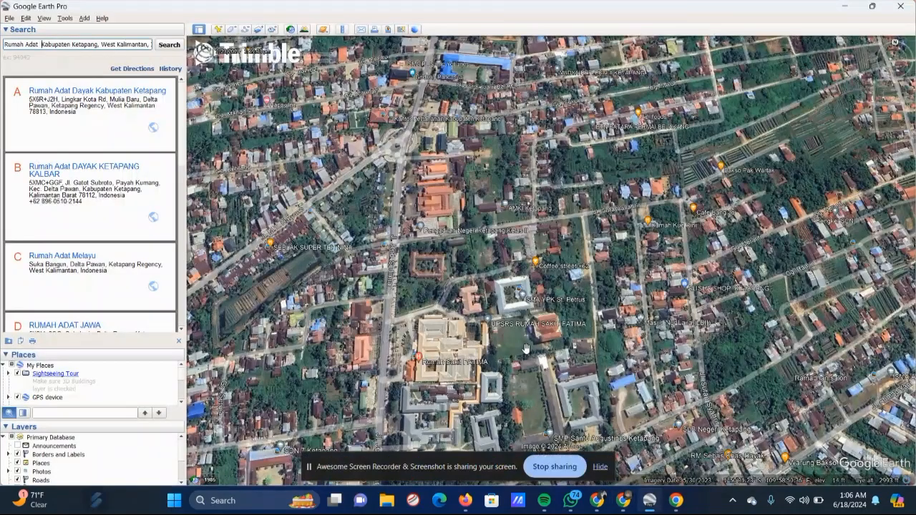
Move south from Rumah Sakit Fatima to the Ketapang Regent Office and examine its buildings and field closely.
drag(403, 248, 429, 199)
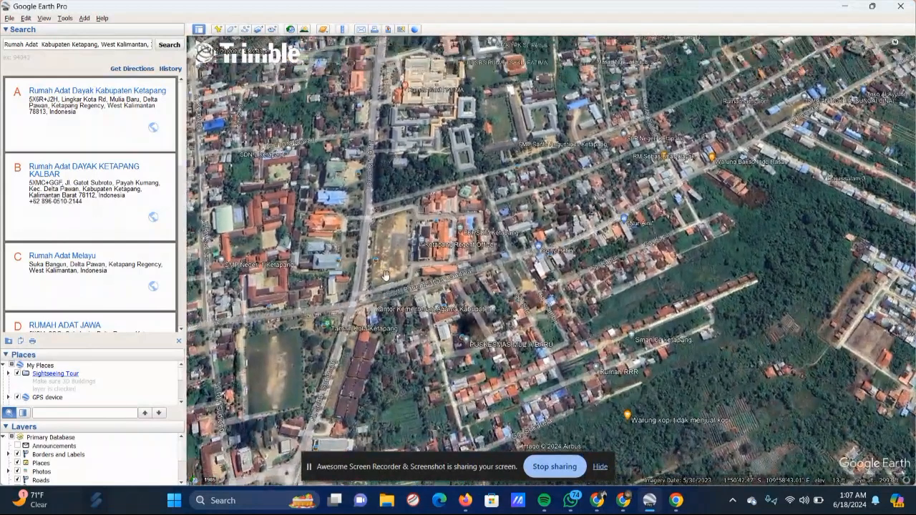
scroll(385, 274, up, 5)
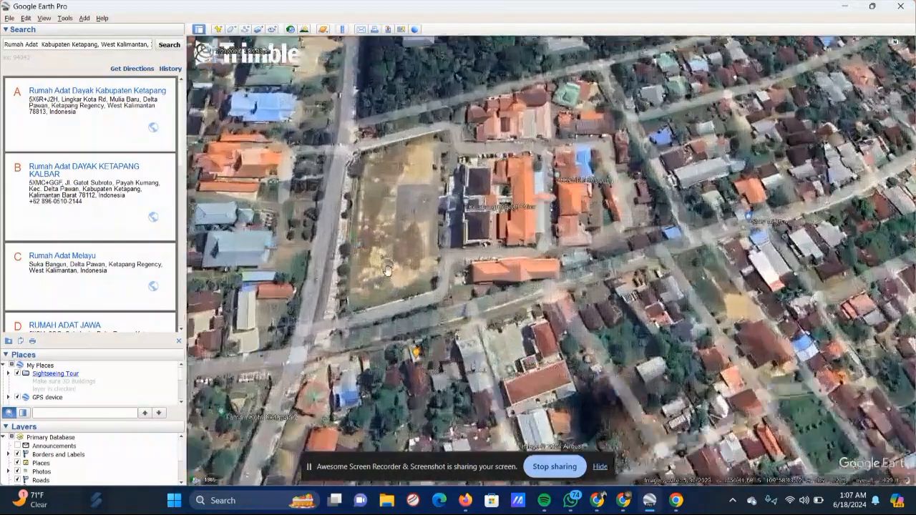
scroll(386, 270, up, 2)
scroll(386, 271, up, 2)
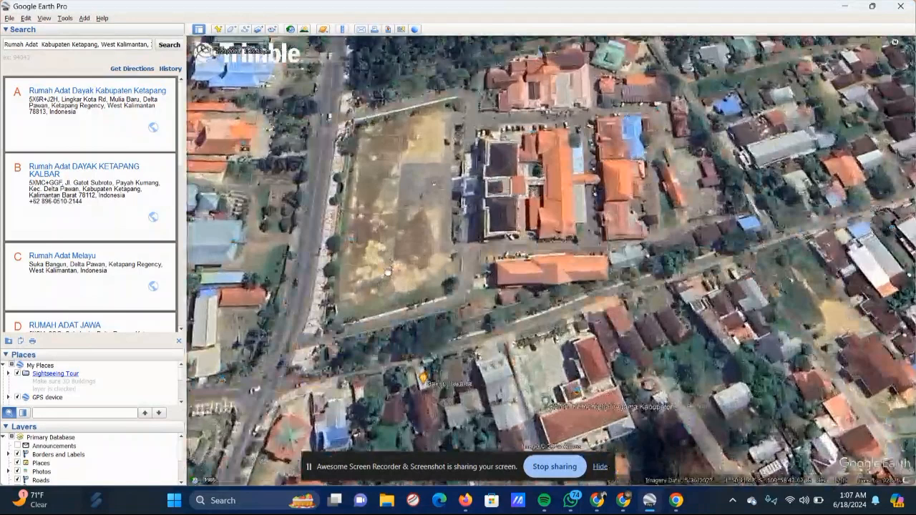
scroll(353, 278, up, 2)
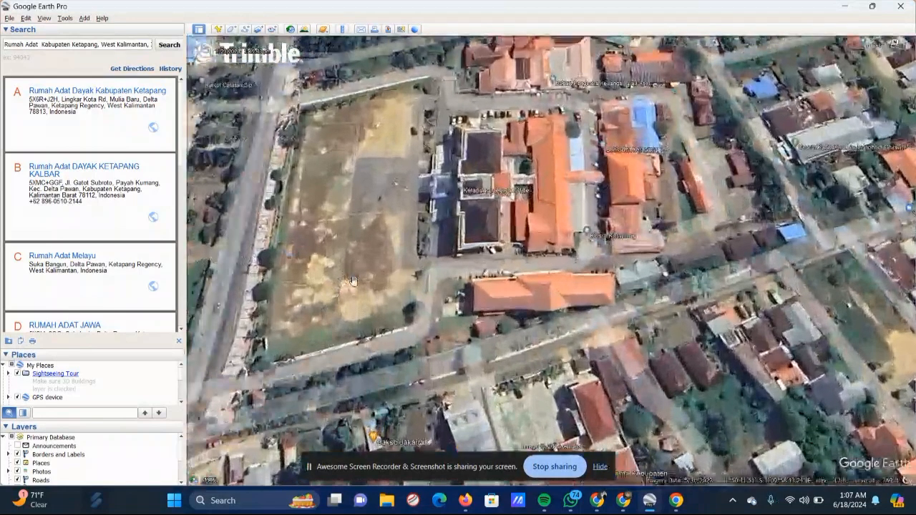
scroll(435, 207, down, 2)
drag(434, 206, 476, 214)
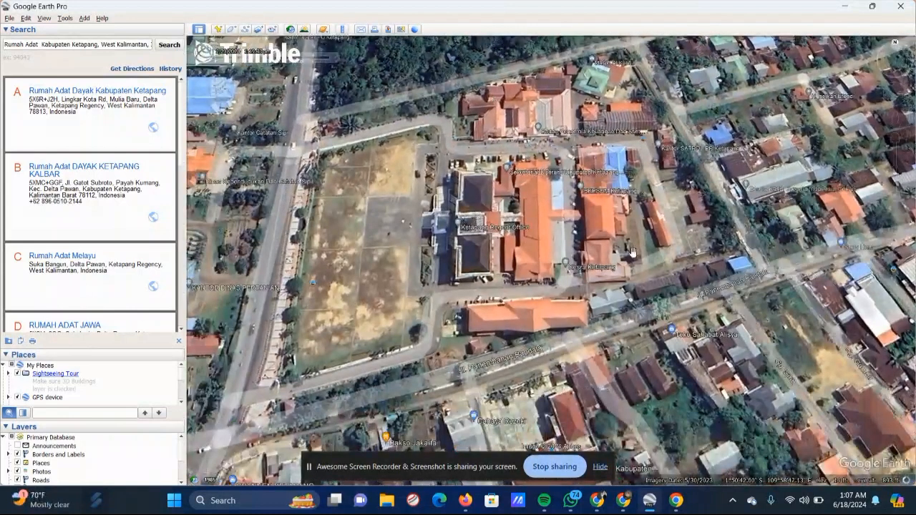
Turn on the historical imagery time slider and center the view on the field in front of the Ketapang Regent Office.
click(290, 29)
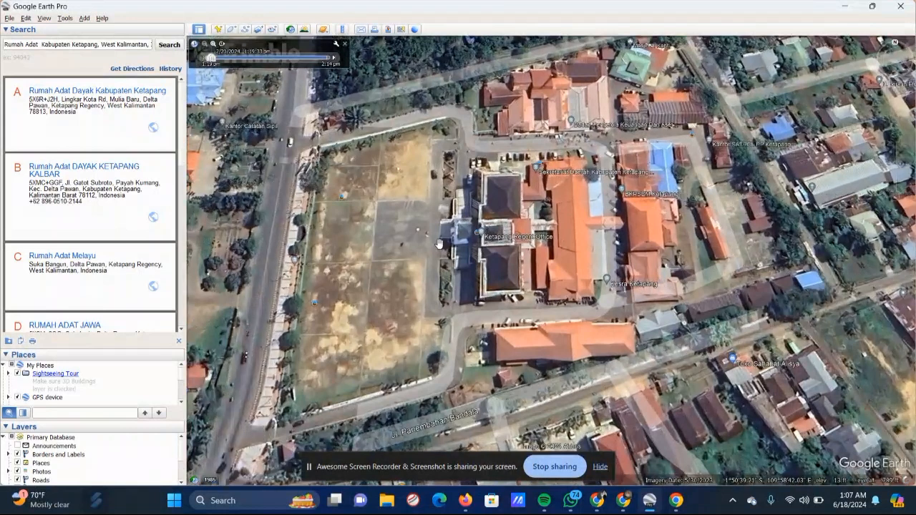
scroll(439, 239, up, 2)
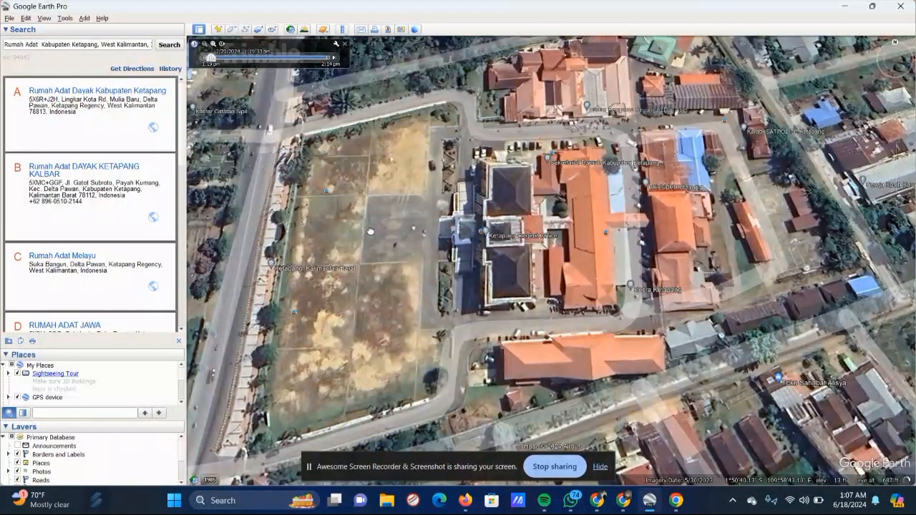
drag(371, 230, 527, 227)
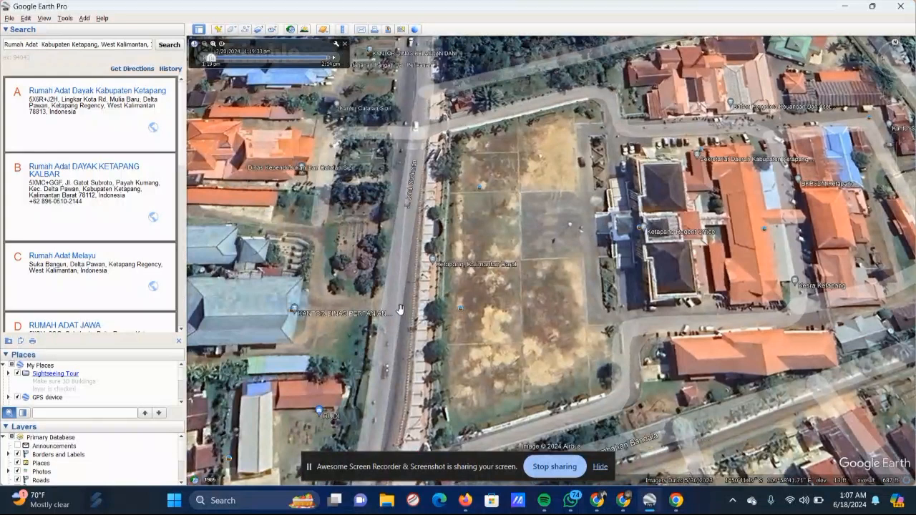
Follow Jl. Jend. Sudirman north from the Regent Office field, examining the government offices and the wooded plot along the road.
drag(400, 310, 510, 273)
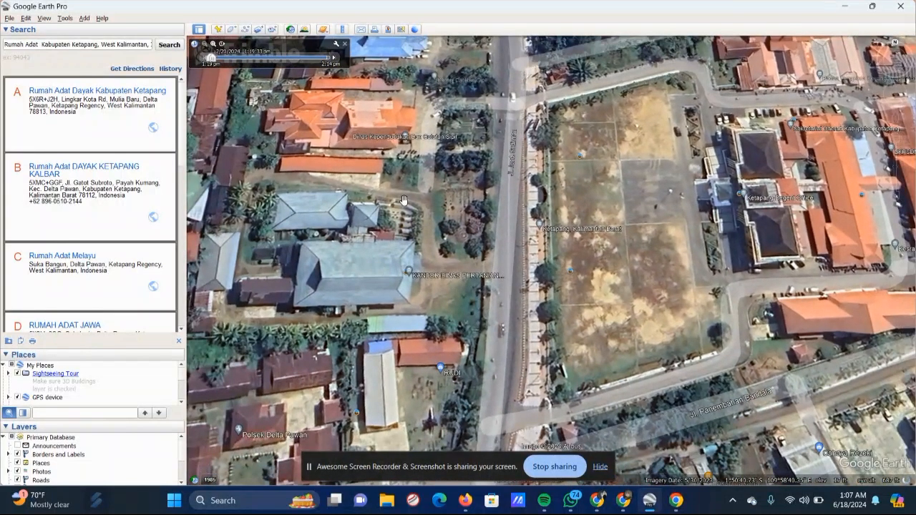
drag(405, 198, 378, 310)
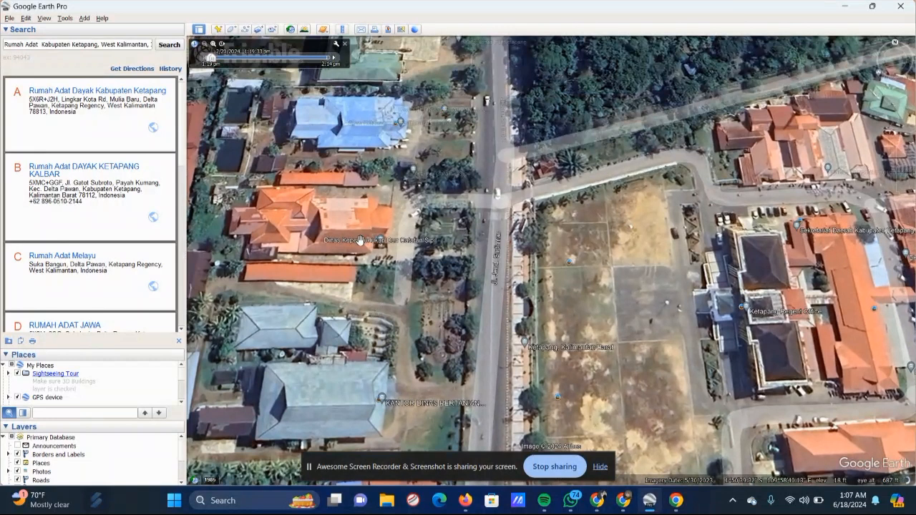
drag(417, 169, 406, 279)
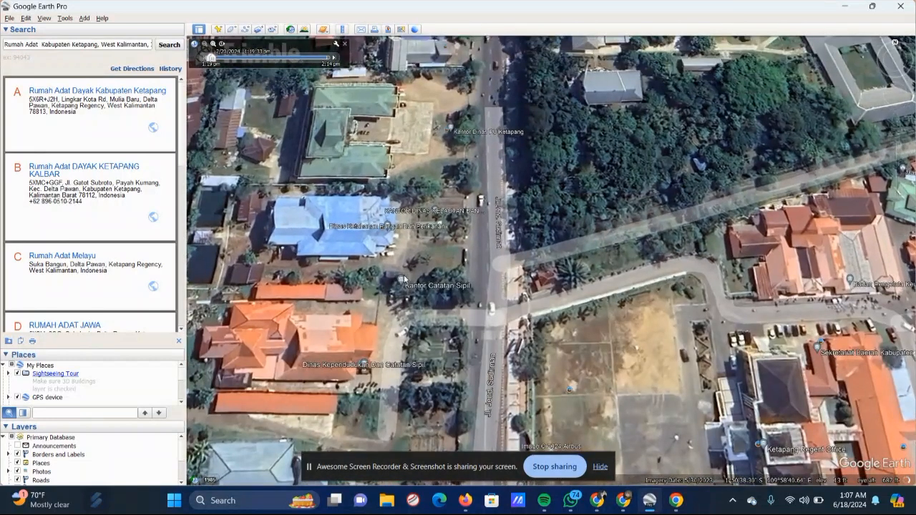
drag(539, 167, 444, 330)
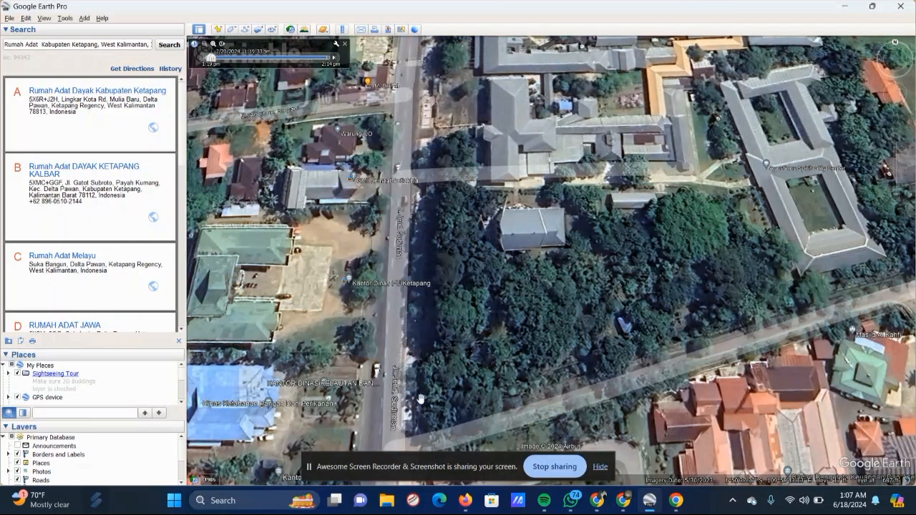
drag(455, 216, 442, 251)
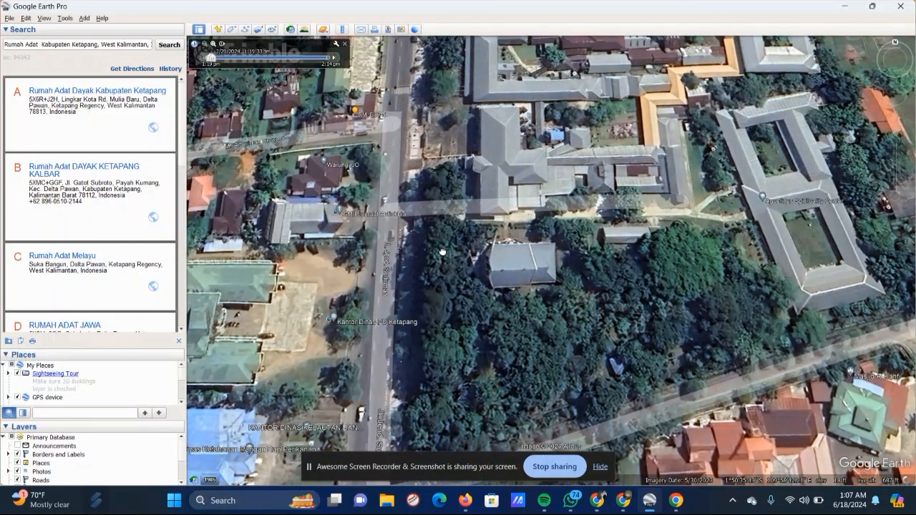
Examine the Rumah Sakit Fatima complex and the neighbouring buildings and fields east of Jl. Jend. Sudirman.
drag(498, 200, 466, 243)
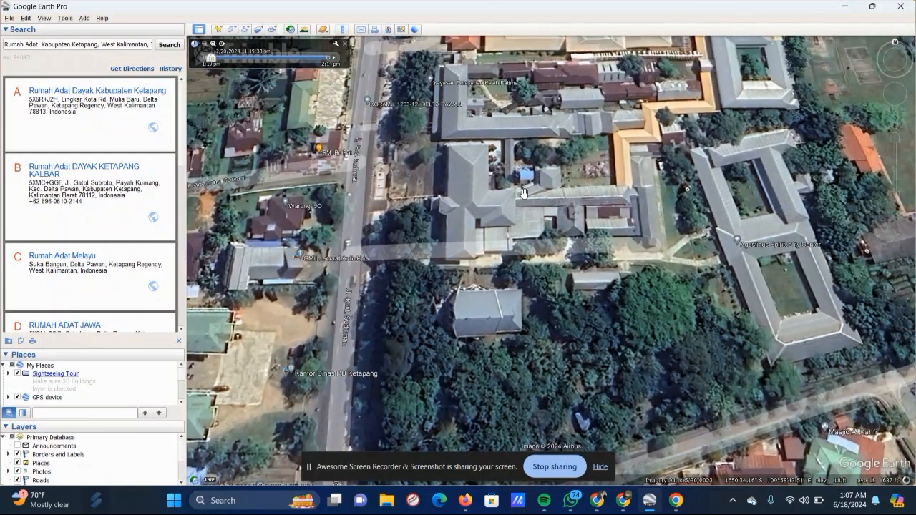
drag(516, 203, 548, 328)
drag(552, 212, 554, 231)
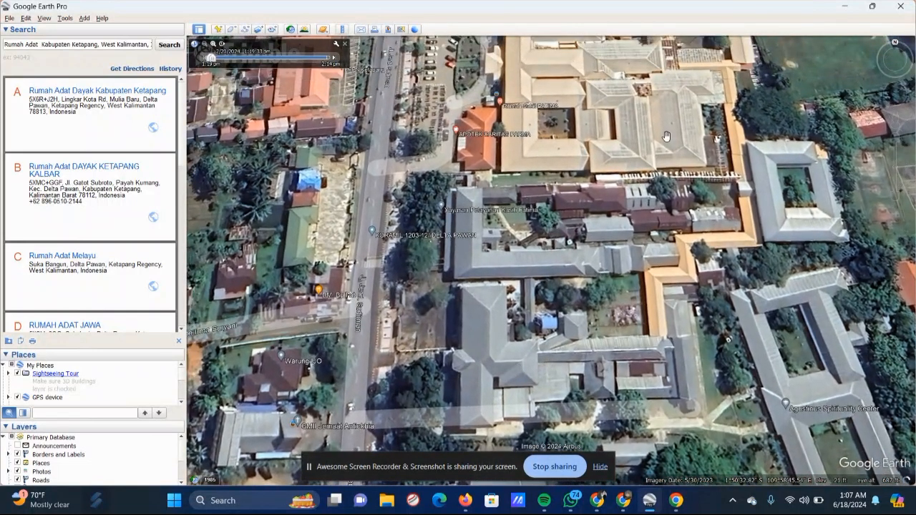
drag(537, 290, 522, 281)
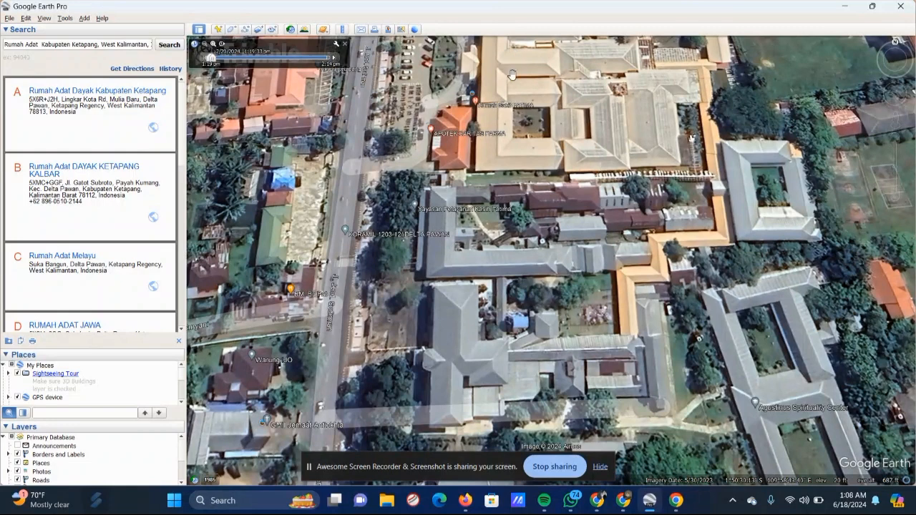
drag(513, 74, 507, 244)
drag(601, 259, 410, 239)
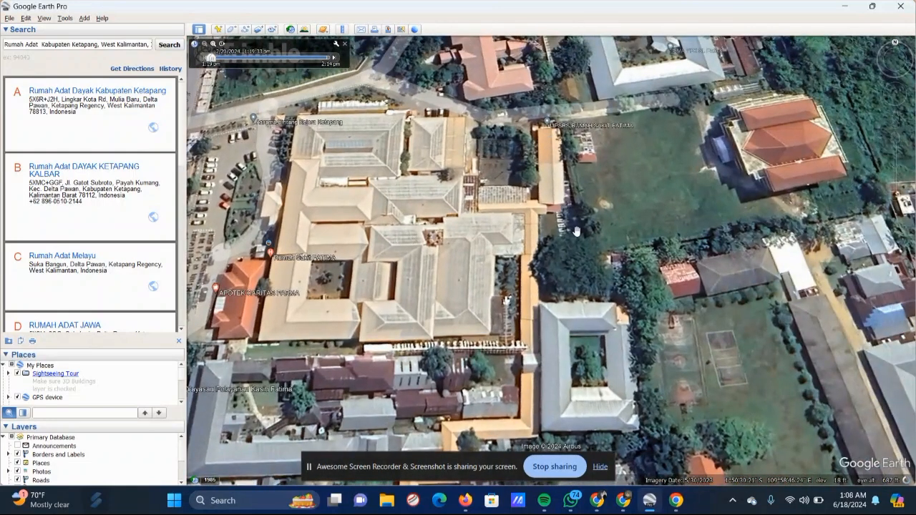
drag(486, 254, 498, 203)
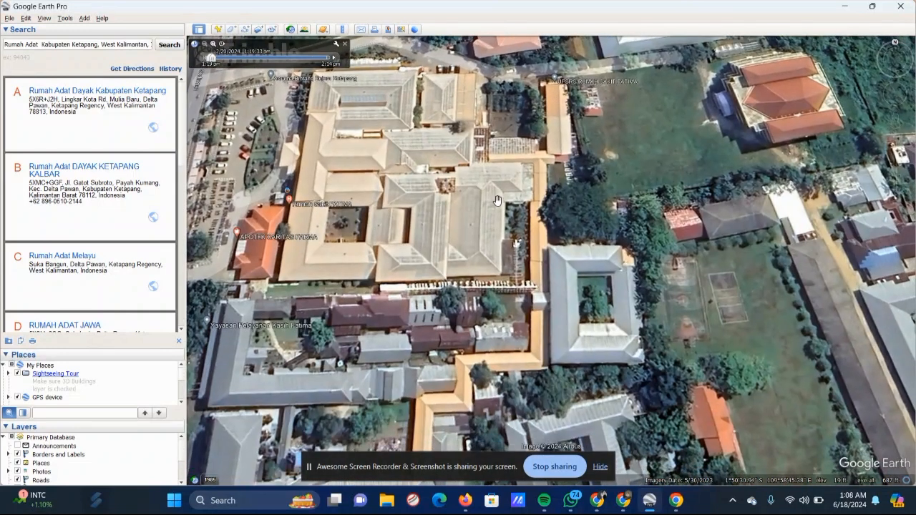
drag(342, 203, 473, 336)
drag(409, 169, 448, 327)
drag(453, 226, 460, 185)
drag(432, 430, 420, 100)
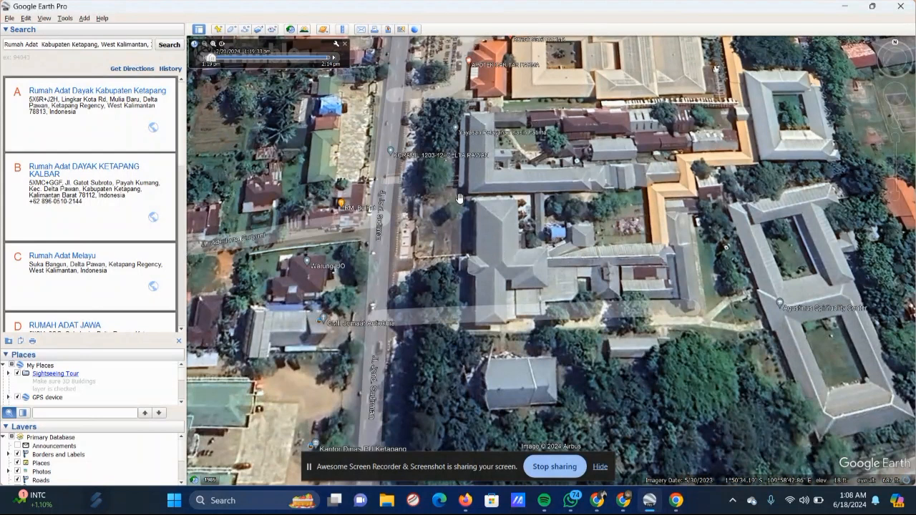
Follow the main road north past Pengadilan Negeri Ketapang to the blue-roofed SMA PL Santo Yohanes.
drag(393, 144, 438, 317)
drag(441, 194, 451, 372)
drag(448, 234, 439, 412)
drag(431, 219, 439, 347)
drag(470, 215, 473, 340)
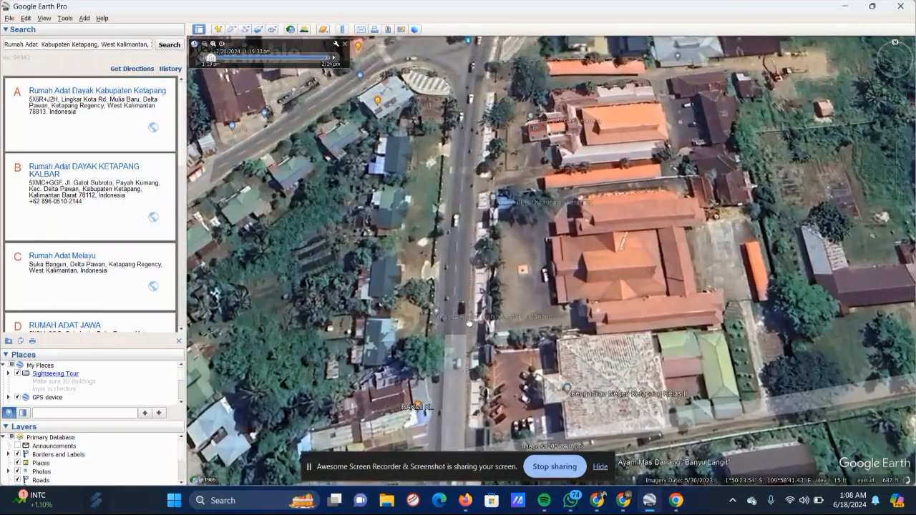
drag(486, 213, 445, 362)
drag(445, 72, 428, 322)
drag(481, 79, 448, 289)
drag(549, 182, 499, 235)
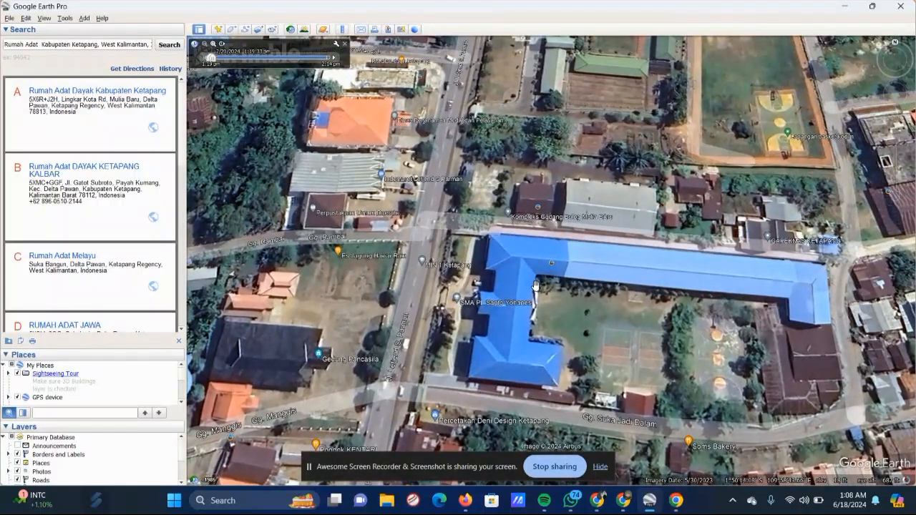
Examine SMA PL Santo Yohanes and its stretch of Jl. Letjend S. Parman closely, and view the surrounding town area.
drag(535, 287, 470, 213)
scroll(468, 214, up, 3)
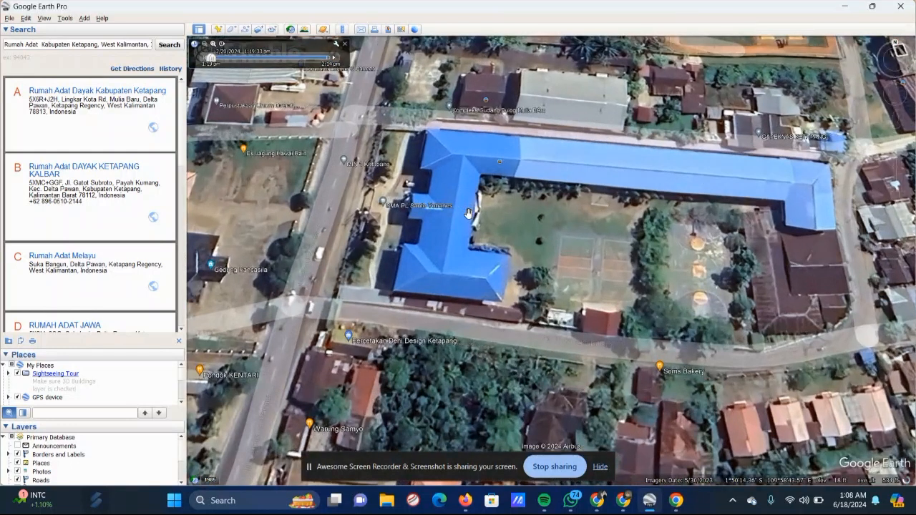
scroll(468, 214, up, 3)
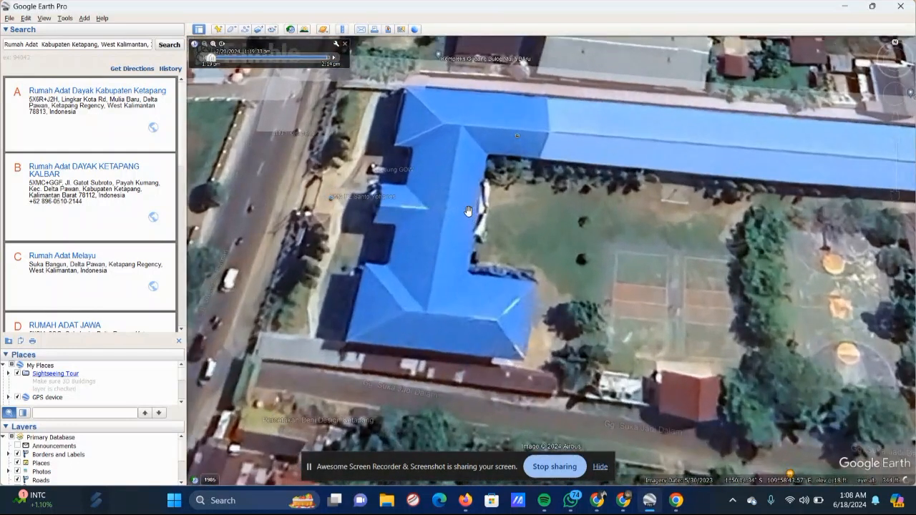
drag(416, 162, 531, 204)
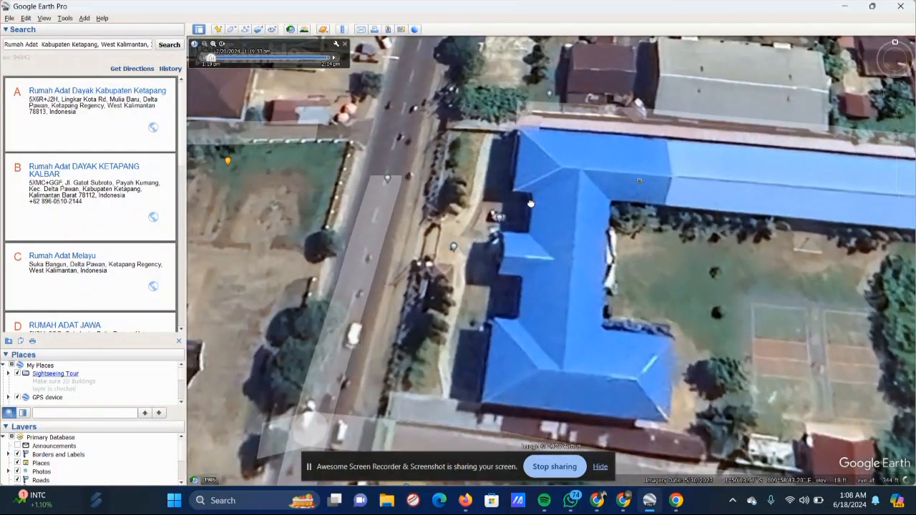
drag(405, 176, 413, 185)
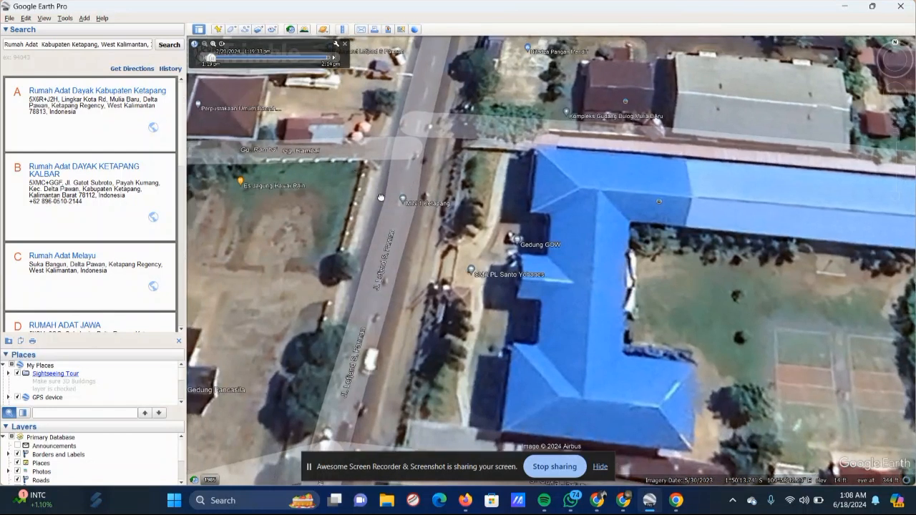
drag(381, 198, 387, 205)
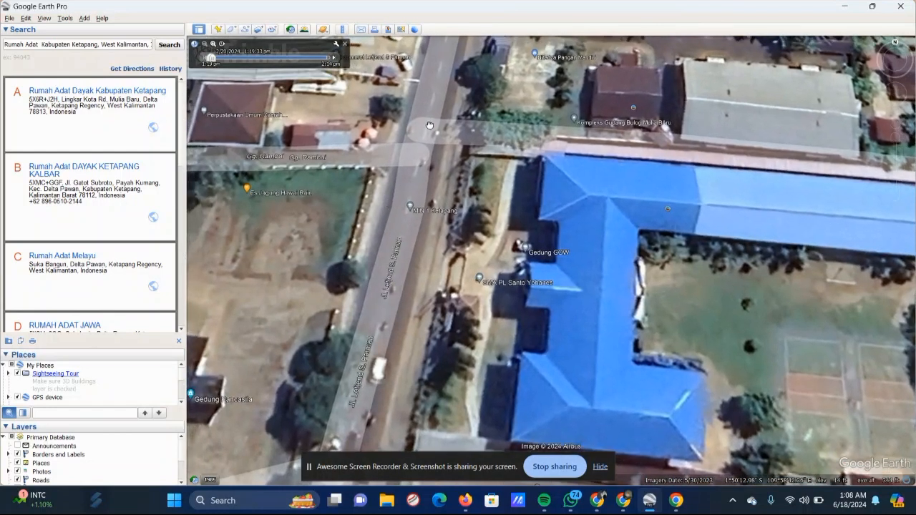
drag(429, 126, 434, 230)
drag(453, 170, 445, 267)
drag(445, 302, 444, 146)
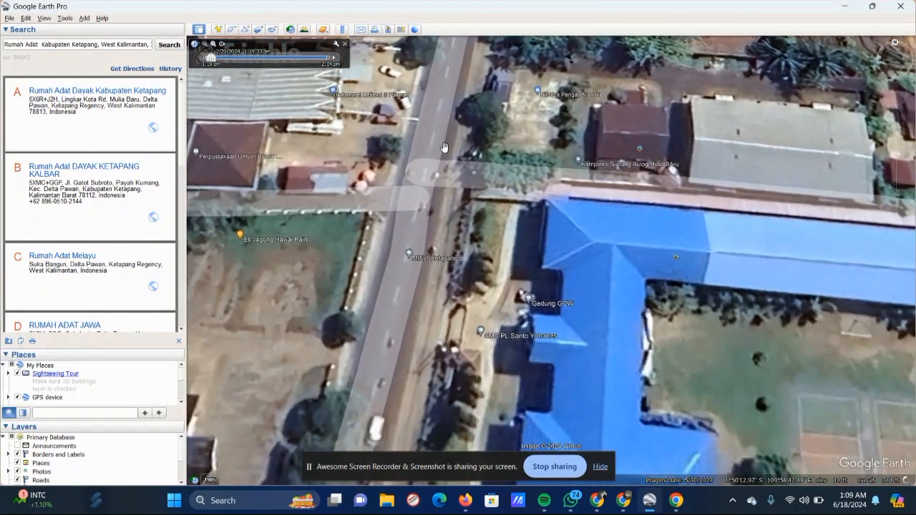
scroll(444, 146, down, 5)
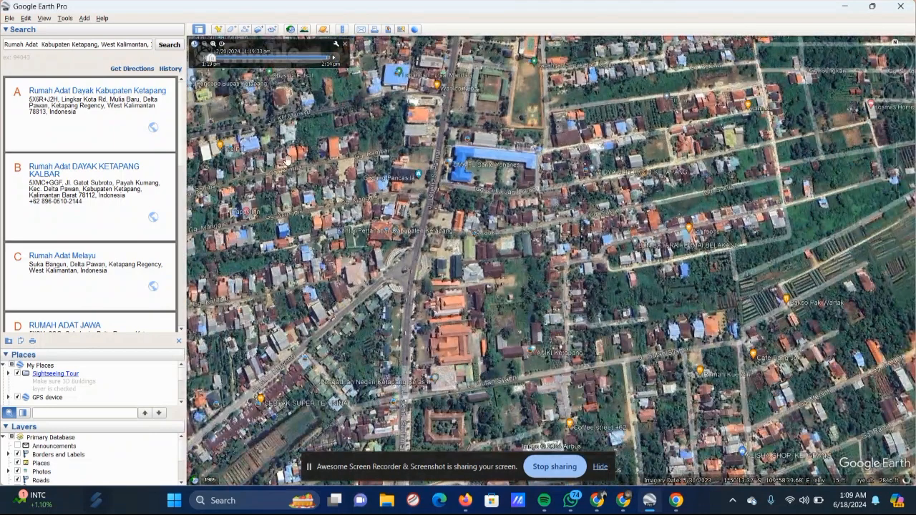
drag(288, 159, 414, 168)
scroll(414, 168, down, 2)
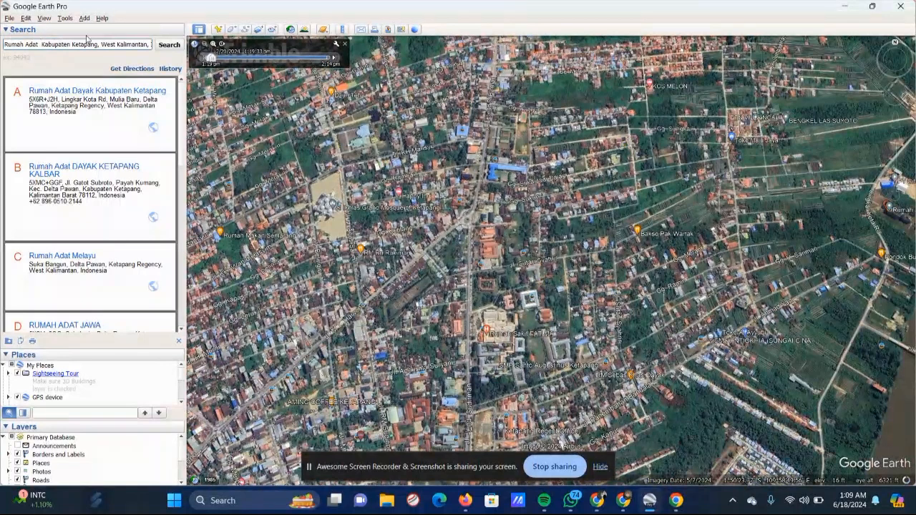
Search for "Tugu Ale Ale Kabupaten Ketapang, West Kalimantan, Indonesia" in place of the Rumah Adat query.
key(BackSpace)
key(BackSpace)
key(BackSpace)
key(BackSpace)
key(BackSpace)
key(BackSpace)
key(BackSpace)
key(BackSpace)
key(BackSpace)
key(BackSpace)
text(T)
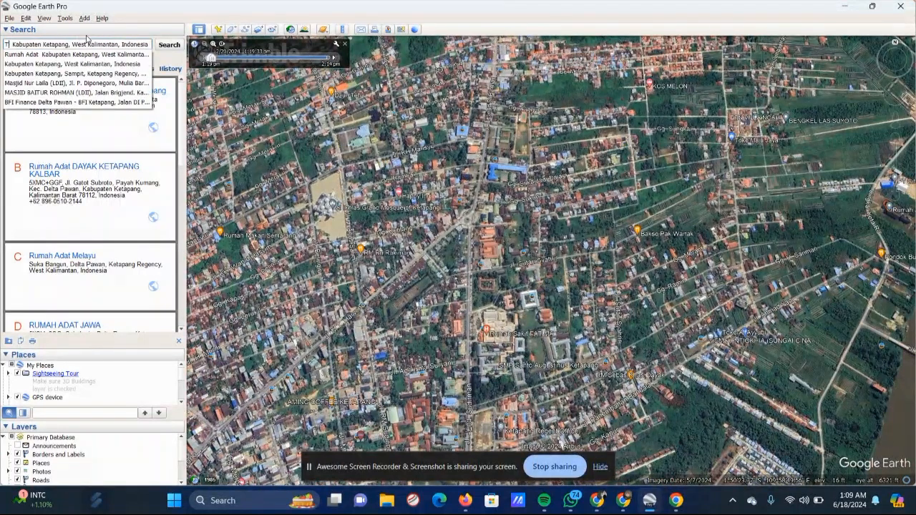
text(ugu A)
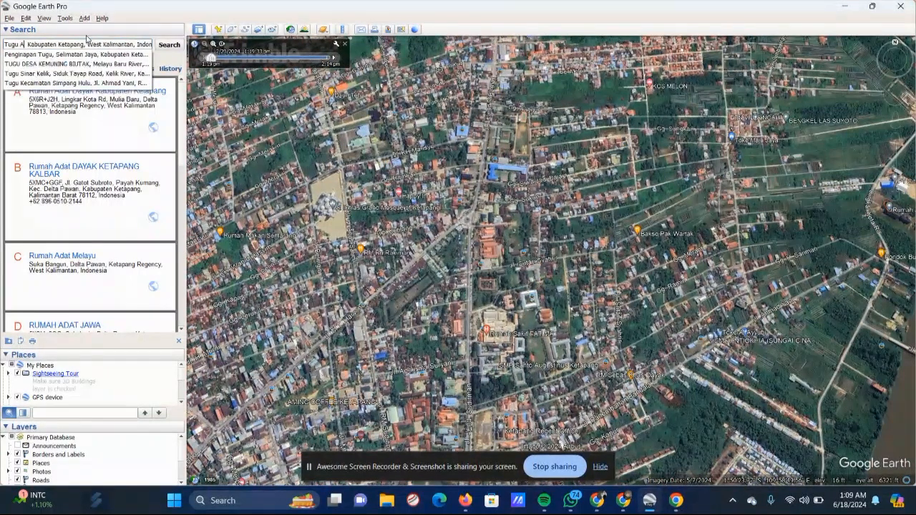
text(le Ale)
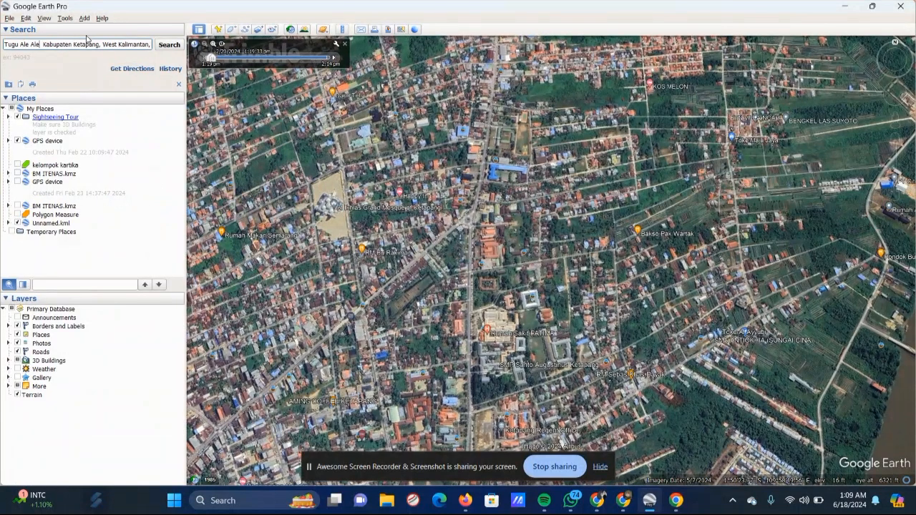
key(Return)
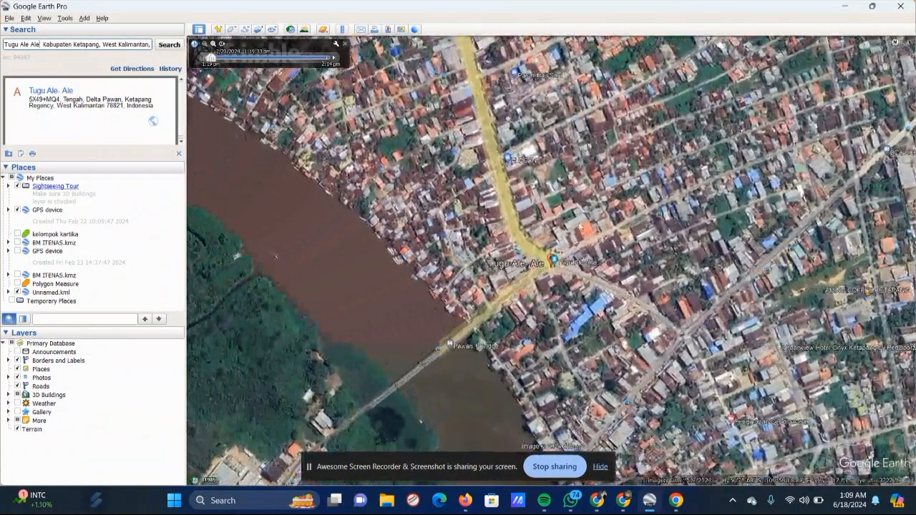
View the Tugu Ale-Ale intersection closely, along with the roads leading to the Pawan bridge.
scroll(593, 300, up, 3)
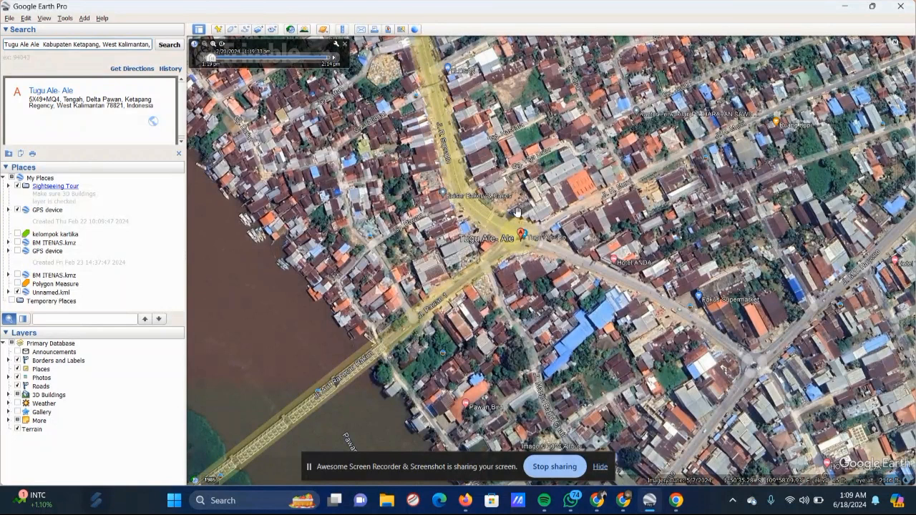
scroll(517, 211, up, 3)
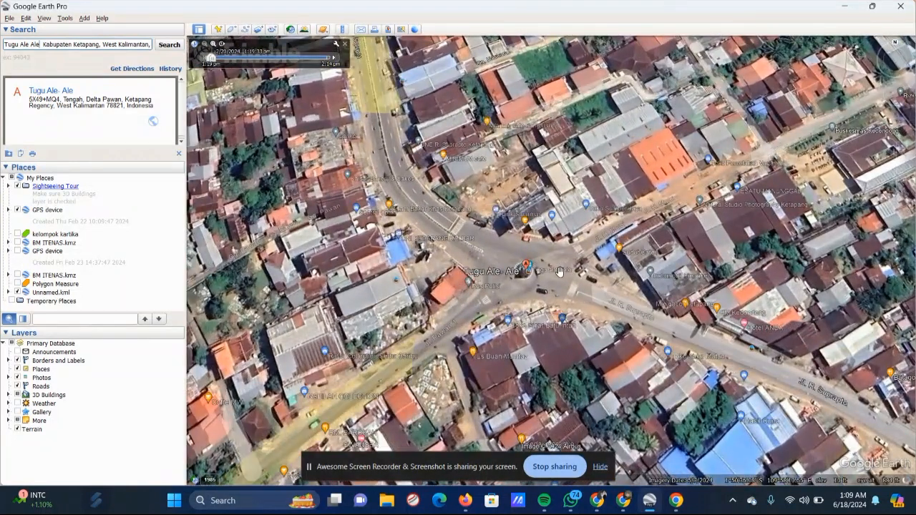
scroll(560, 270, up, 3)
scroll(560, 270, up, 1)
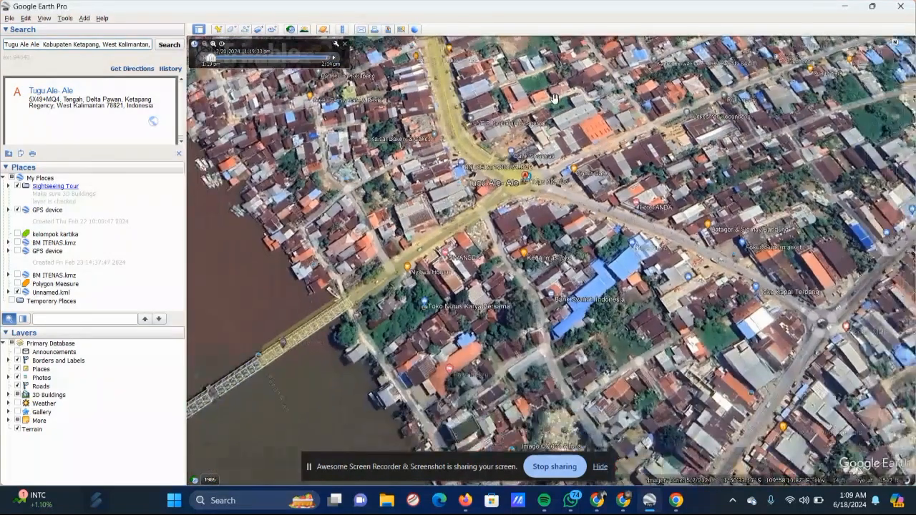
Move northeast from Tugu Ale-Ale to the Al-Ikhlas Grand Mosque of Ketapang and examine its domes and grounds.
drag(552, 101, 431, 346)
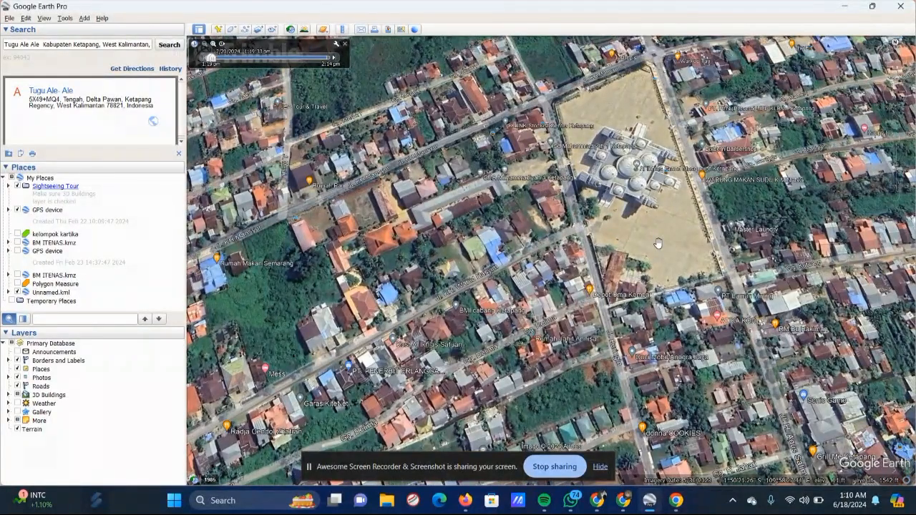
drag(657, 244, 569, 248)
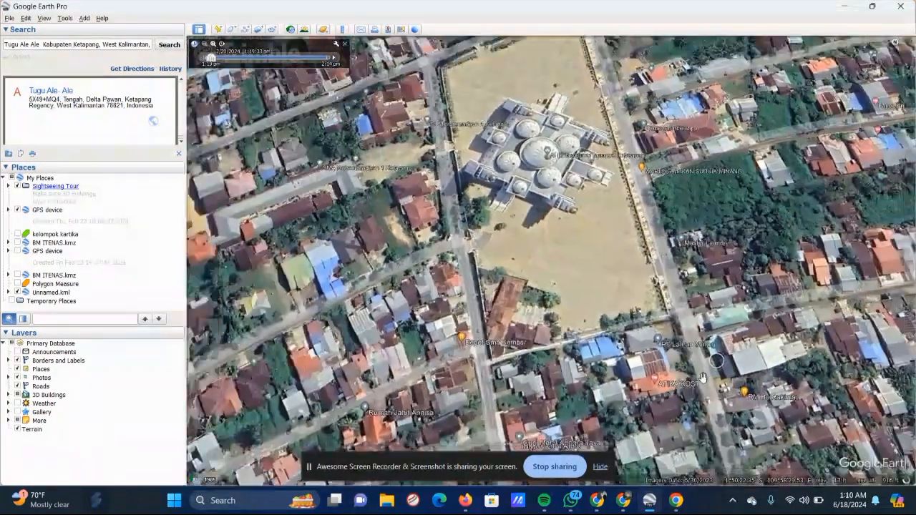
scroll(703, 378, down, 3)
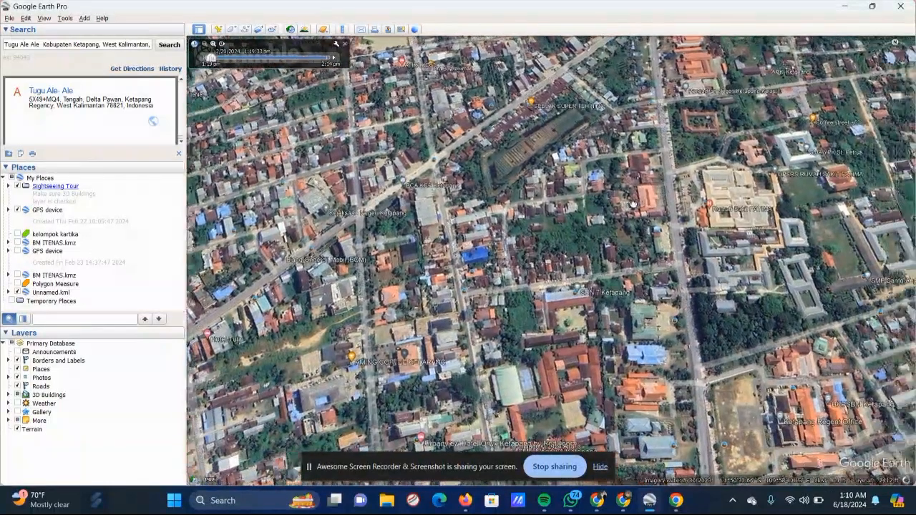
Move south to the Cathedral Church of Saint Gemma Galgani on Jl. Ahmad Yani and examine its buildings closely.
drag(634, 205, 623, 206)
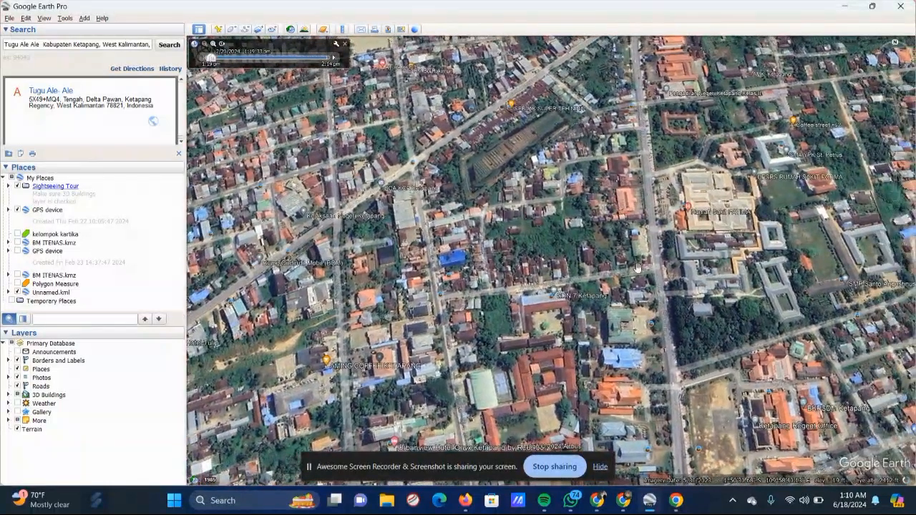
drag(604, 379, 581, 243)
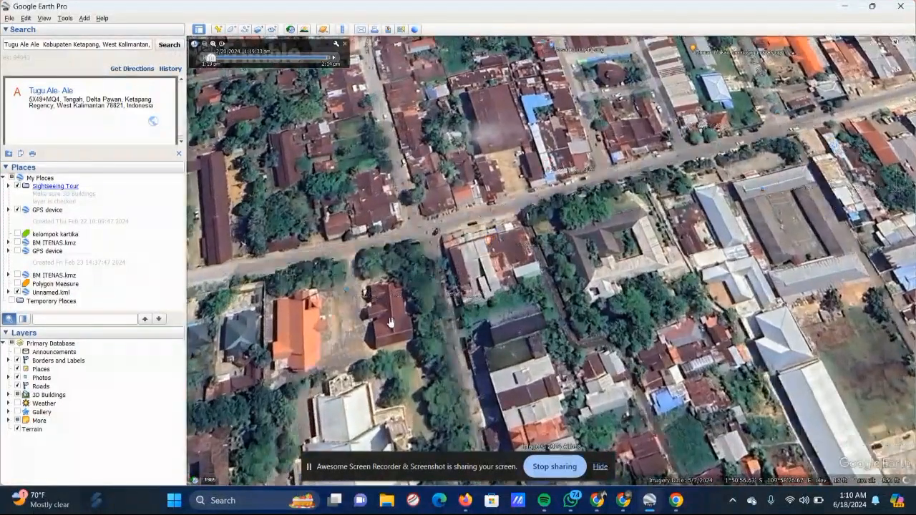
scroll(391, 322, up, 3)
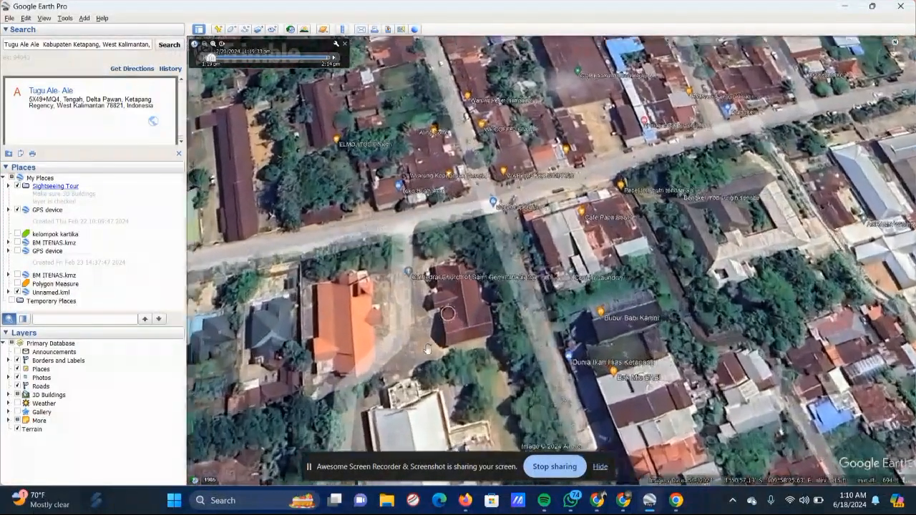
drag(427, 350, 423, 276)
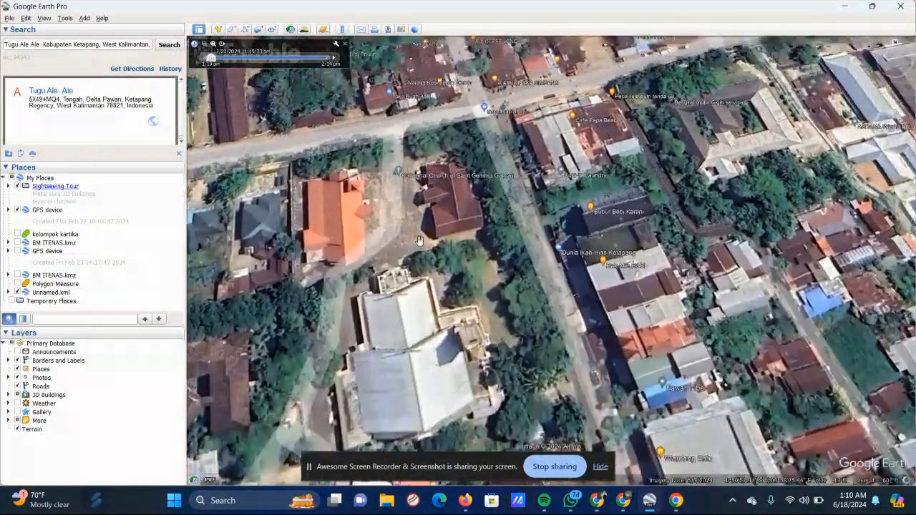
scroll(421, 243, up, 1)
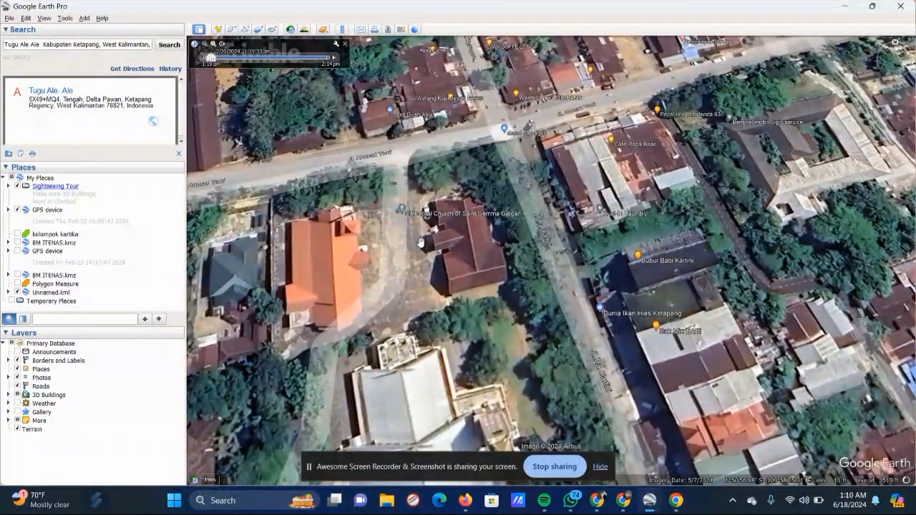
scroll(420, 242, up, 2)
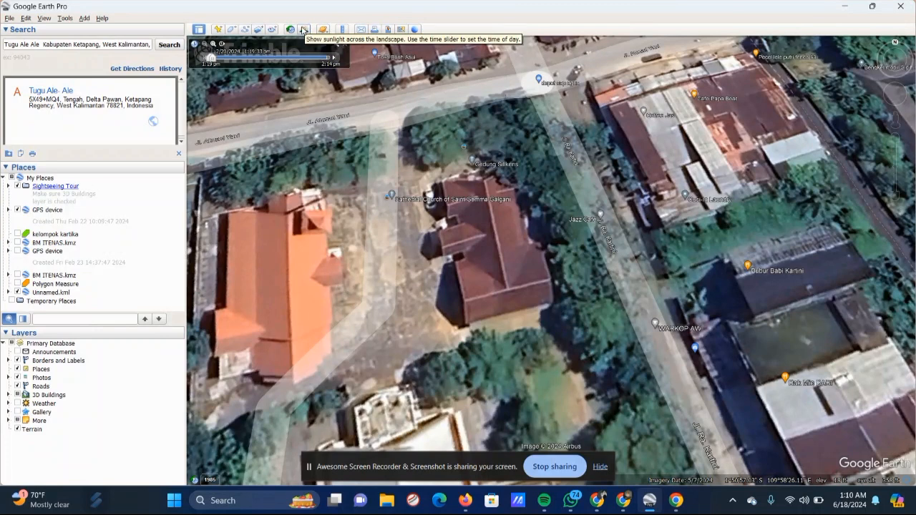
Turn off the sunlight time slider and view the cathedral with its surrounding neighbourhood along Jl. Ahmad Yani.
drag(365, 254, 539, 210)
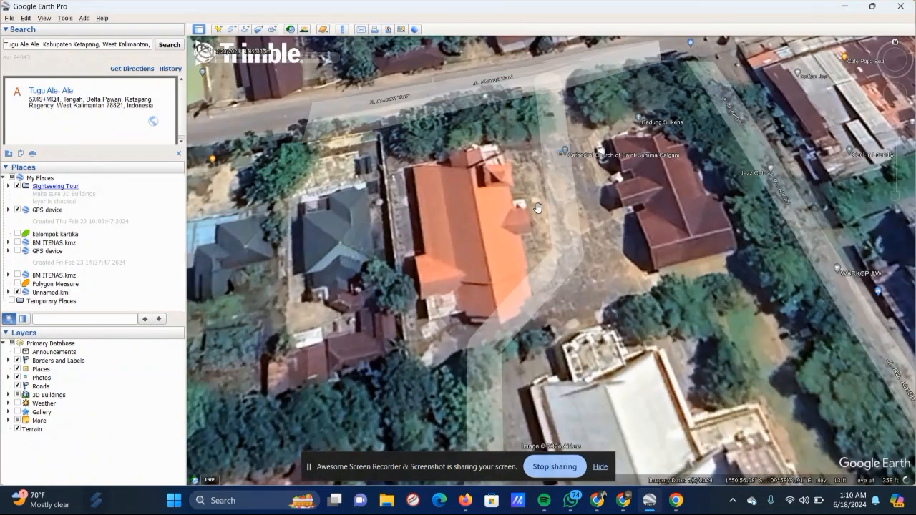
scroll(539, 209, down, 4)
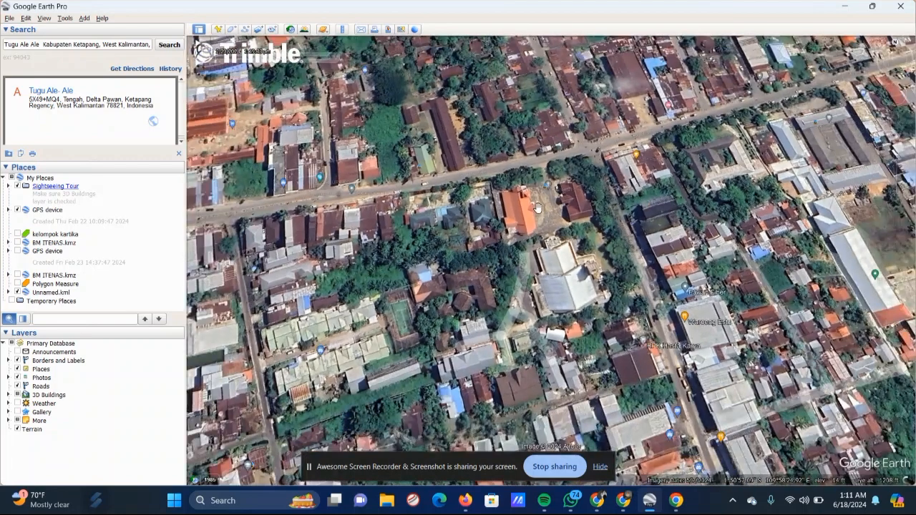
drag(538, 207, 562, 210)
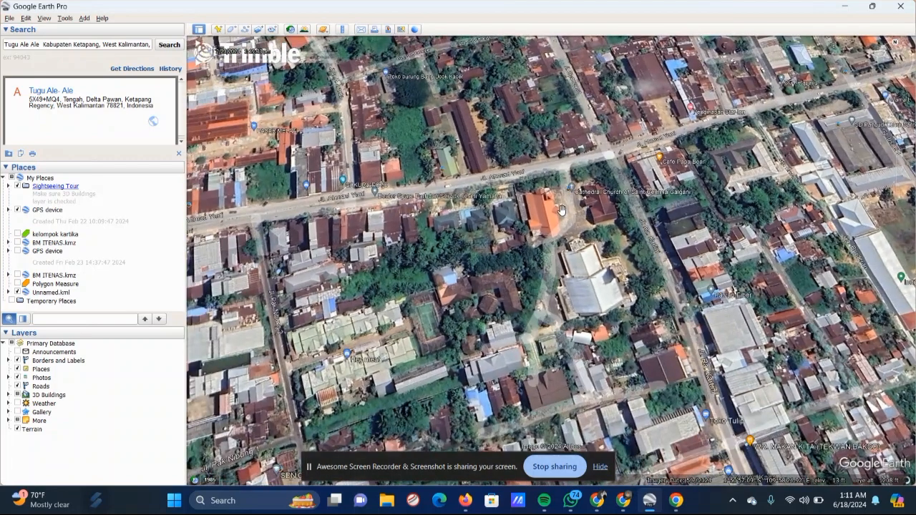
Widen the view from the cathedral to Ketapang city, the Pawan River bends around it and the coast to the southwest.
scroll(562, 210, down, 3)
scroll(562, 210, down, 3)
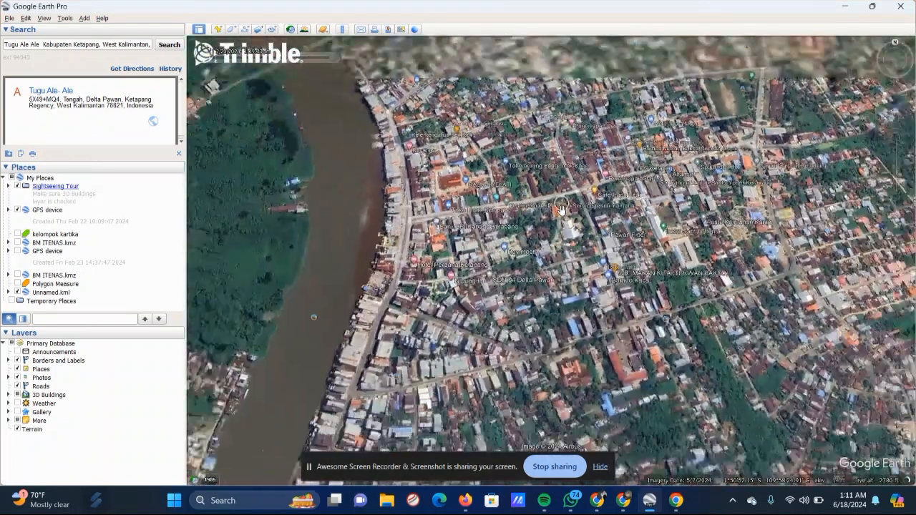
scroll(378, 206, down, 4)
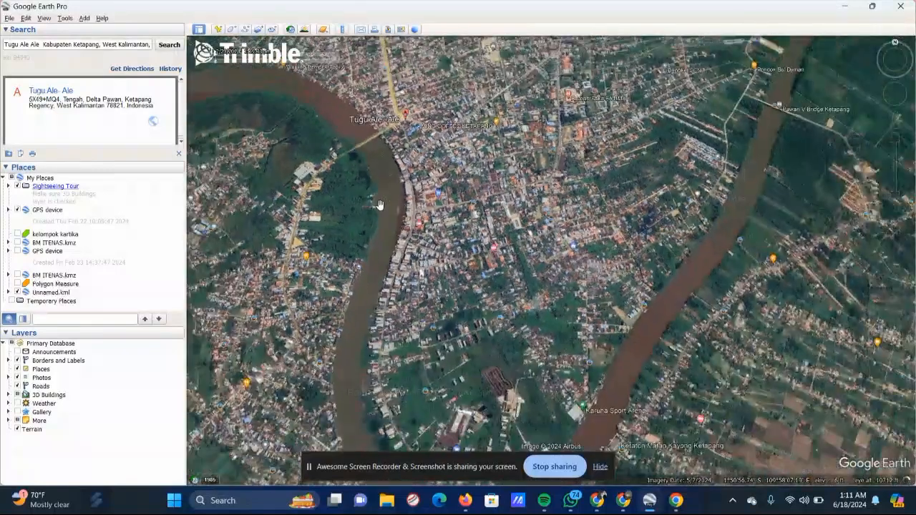
scroll(380, 206, down, 4)
drag(380, 205, 382, 266)
drag(433, 168, 601, 162)
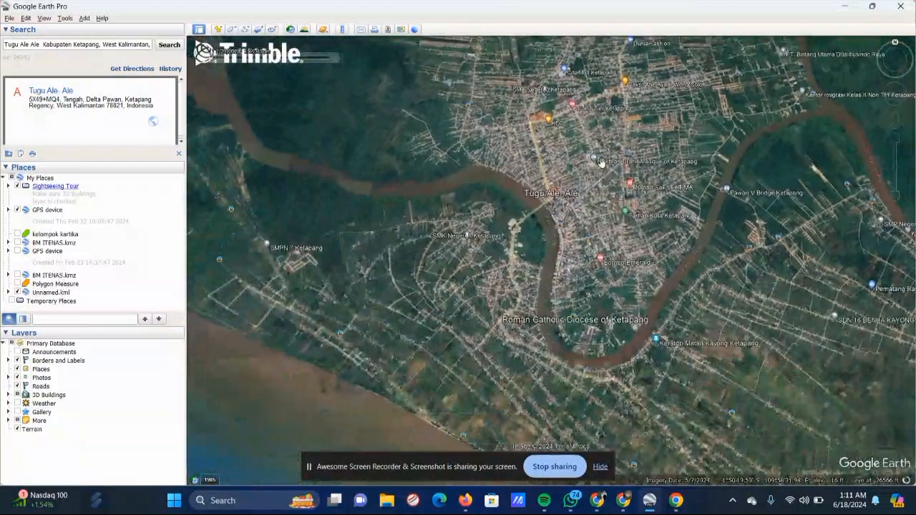
drag(577, 239, 602, 201)
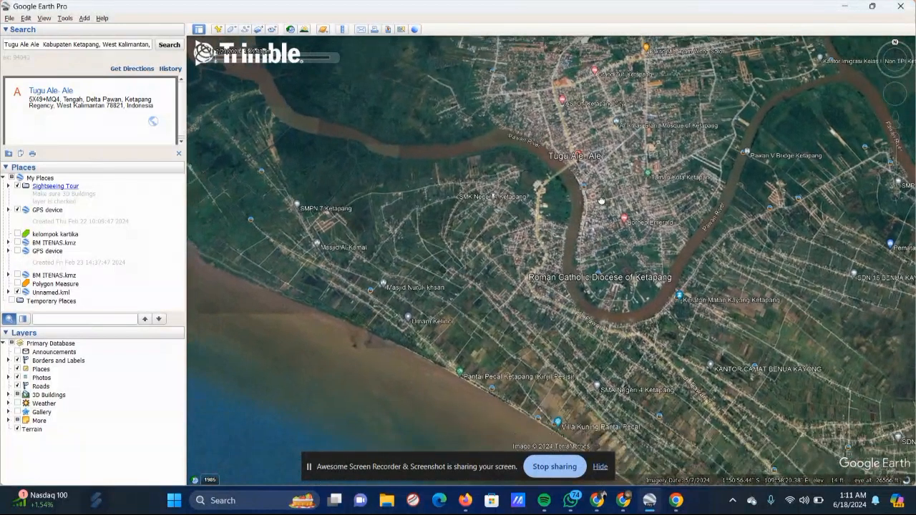
Follow the Pawan River east of the city and north past Jembatan Pawan/Sukadana to its mouth beyond Pelabuhan Sukabangun.
drag(873, 187, 587, 246)
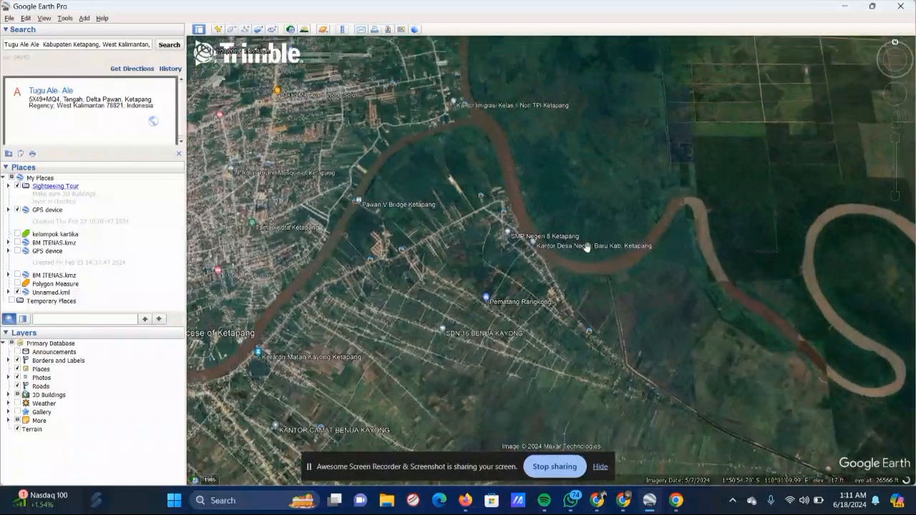
drag(573, 184, 617, 249)
drag(462, 53, 585, 203)
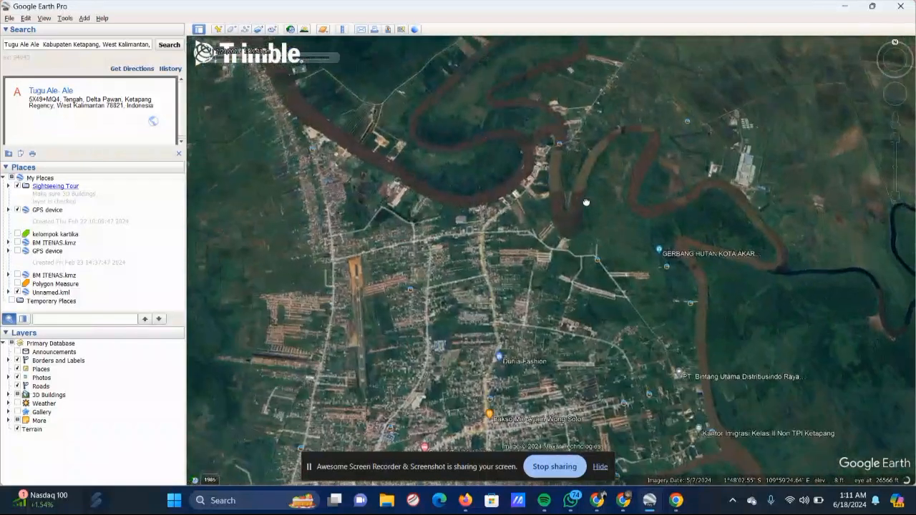
drag(458, 85, 560, 174)
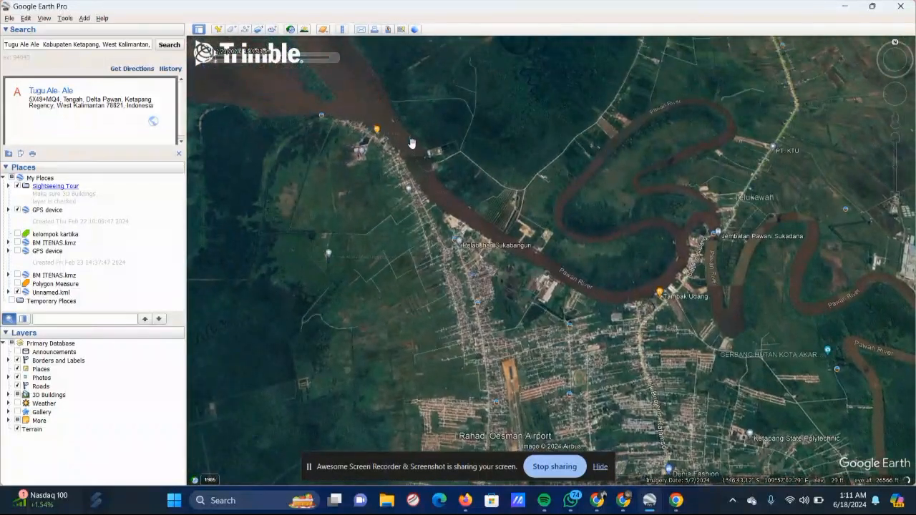
mouse_move(450, 183)
mouse_down()
mouse_move(509, 237)
mouse_move(546, 291)
mouse_move(532, 321)
mouse_up()
mouse_move(426, 161)
mouse_down()
mouse_move(528, 276)
mouse_move(419, 149)
mouse_up()
drag(576, 255, 420, 153)
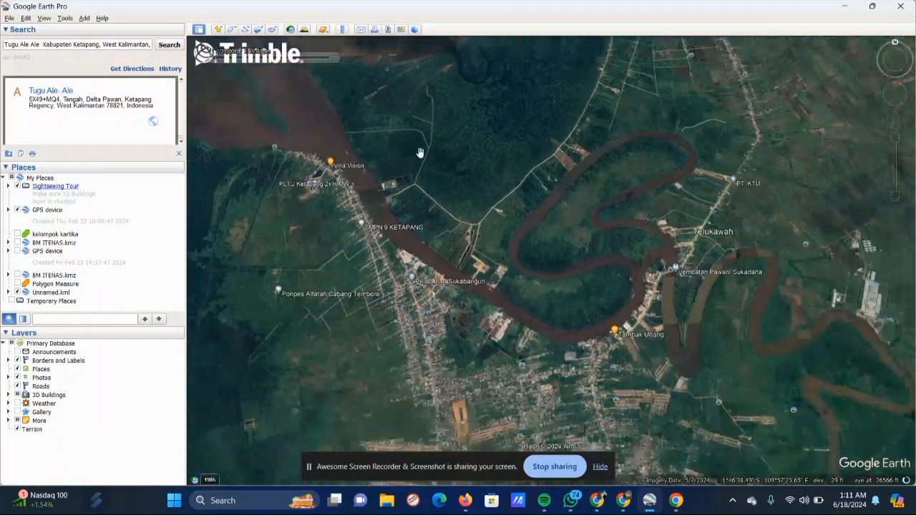
Return south to Tugu Ale-Ale and view the wider Ketapang area, from the western coast to the Pawan River's eastern bends.
drag(685, 352, 589, 118)
drag(506, 281, 523, 175)
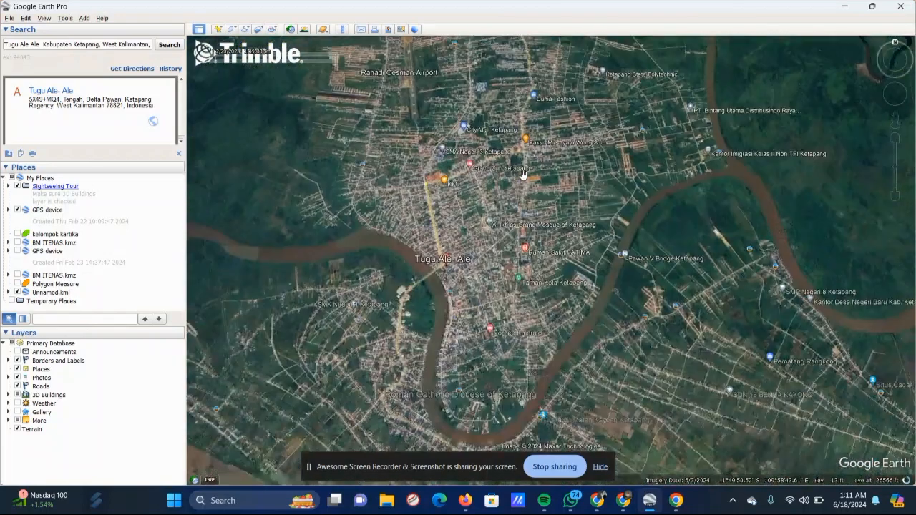
scroll(524, 174, down, 3)
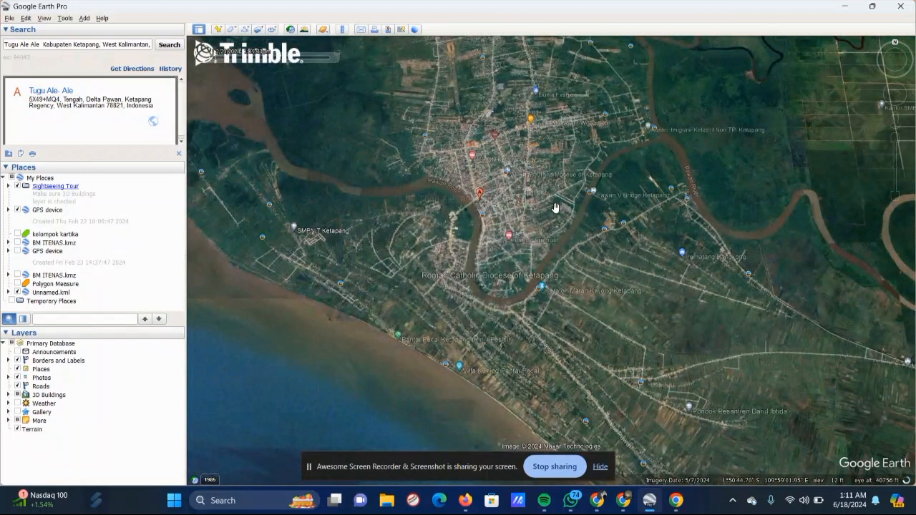
scroll(556, 209, down, 1)
drag(561, 190, 537, 237)
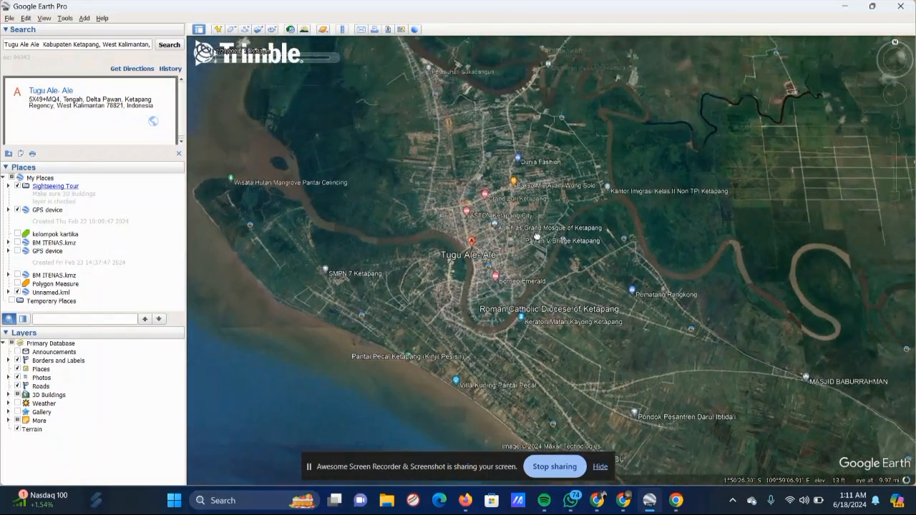
scroll(588, 289, down, 1)
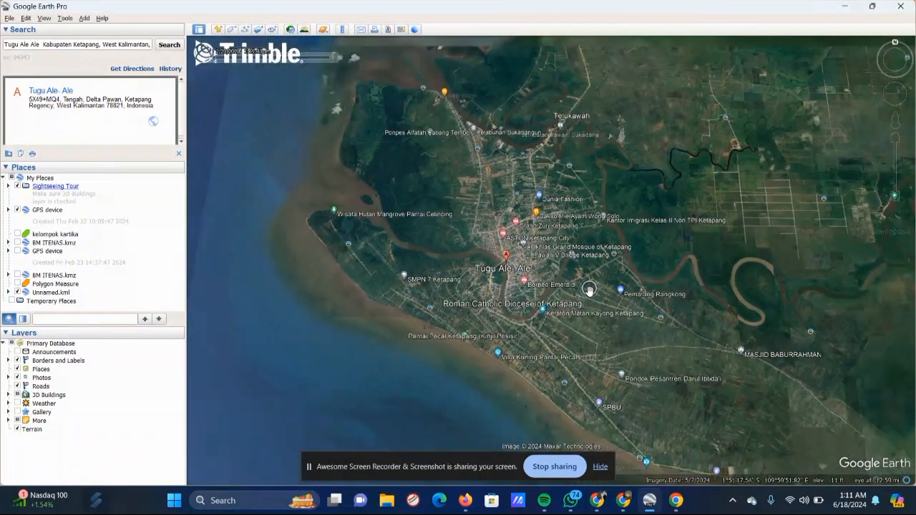
drag(587, 290, 523, 320)
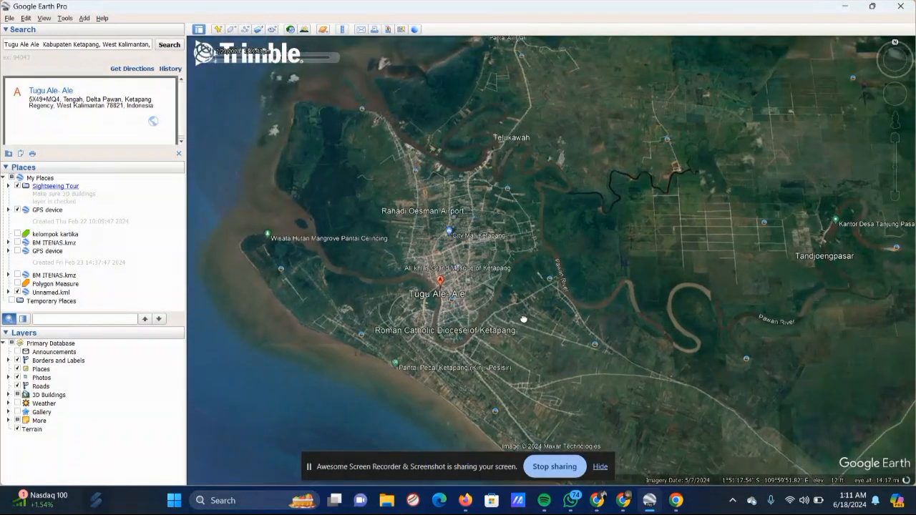